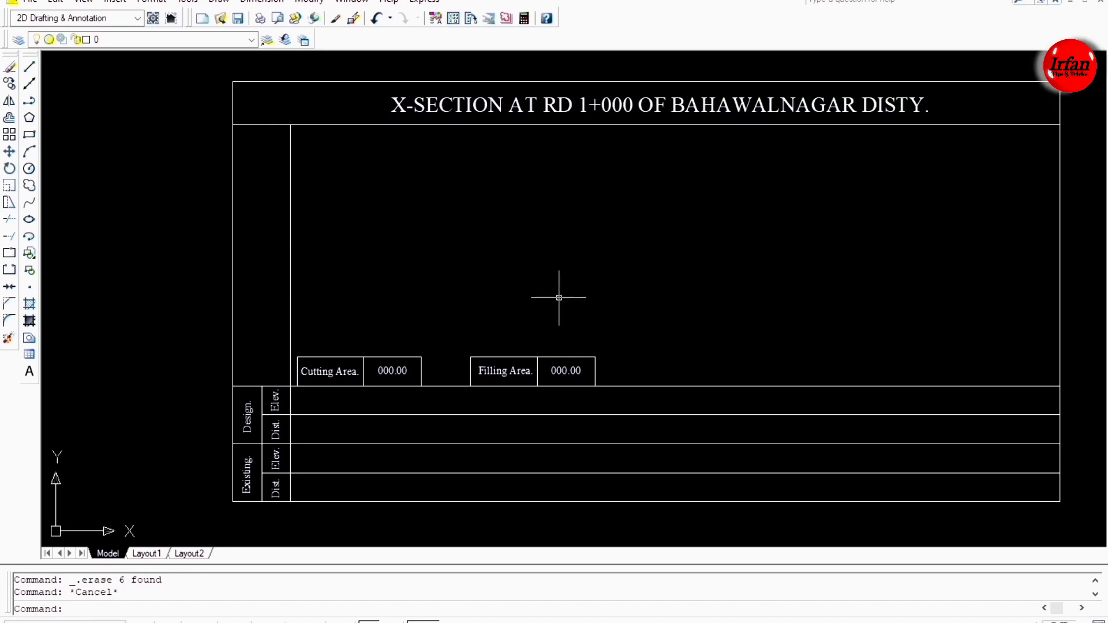
# Offset the horizontal line along the top of the Design rows 5' upward into the blank section area.
pyautogui.write('o')
pyautogui.press('Return')
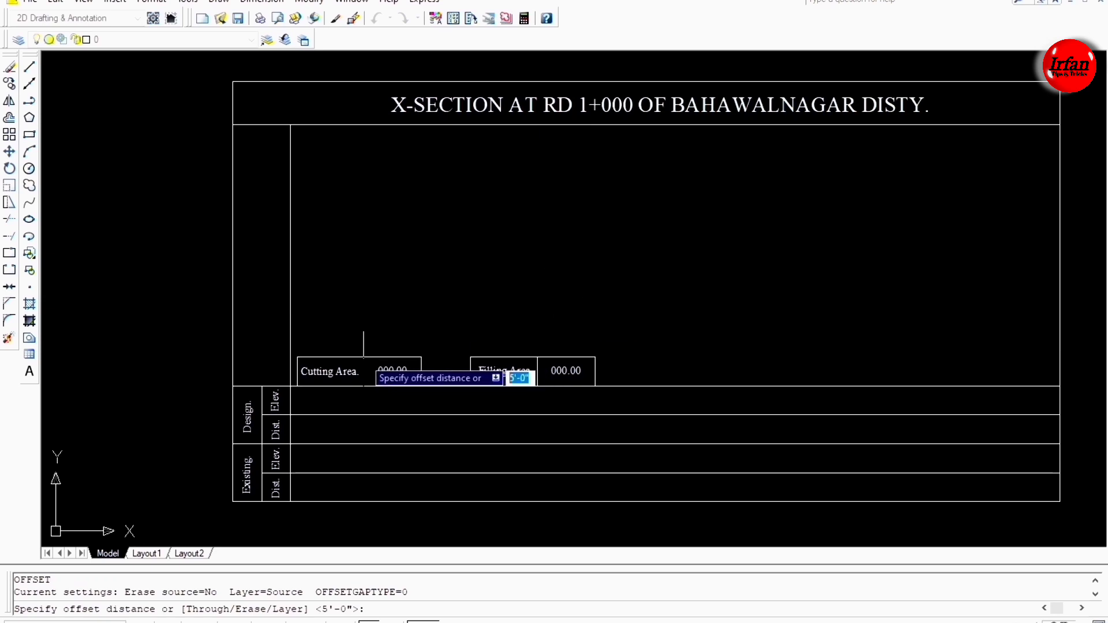
pyautogui.write("5'")
pyautogui.press('Return')
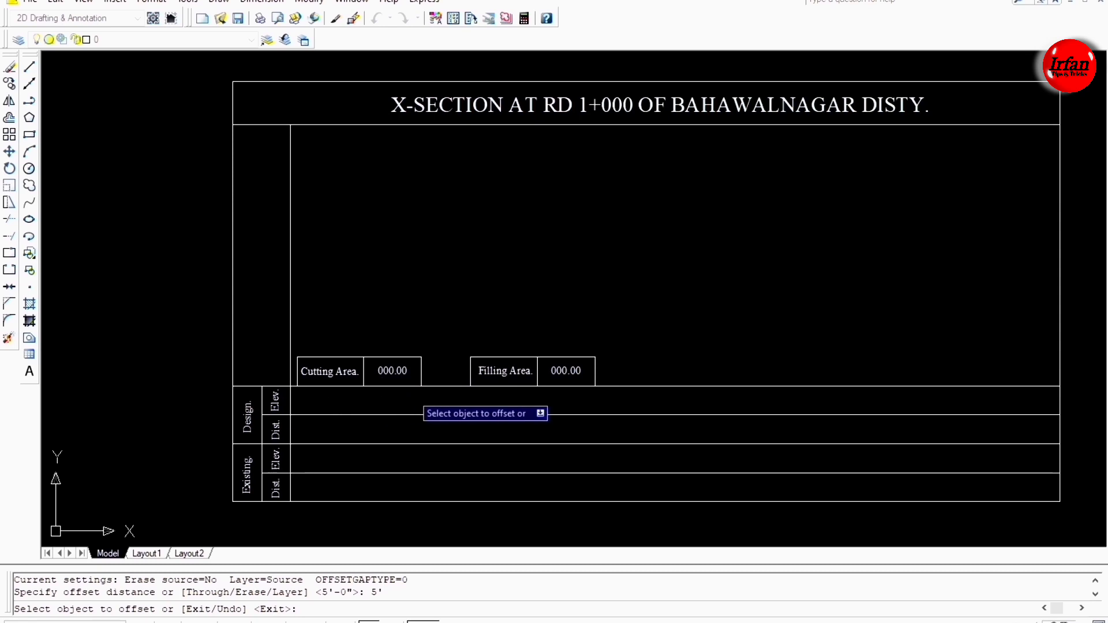
pyautogui.click(441, 386)
pyautogui.click(440, 338)
pyautogui.press('Escape')
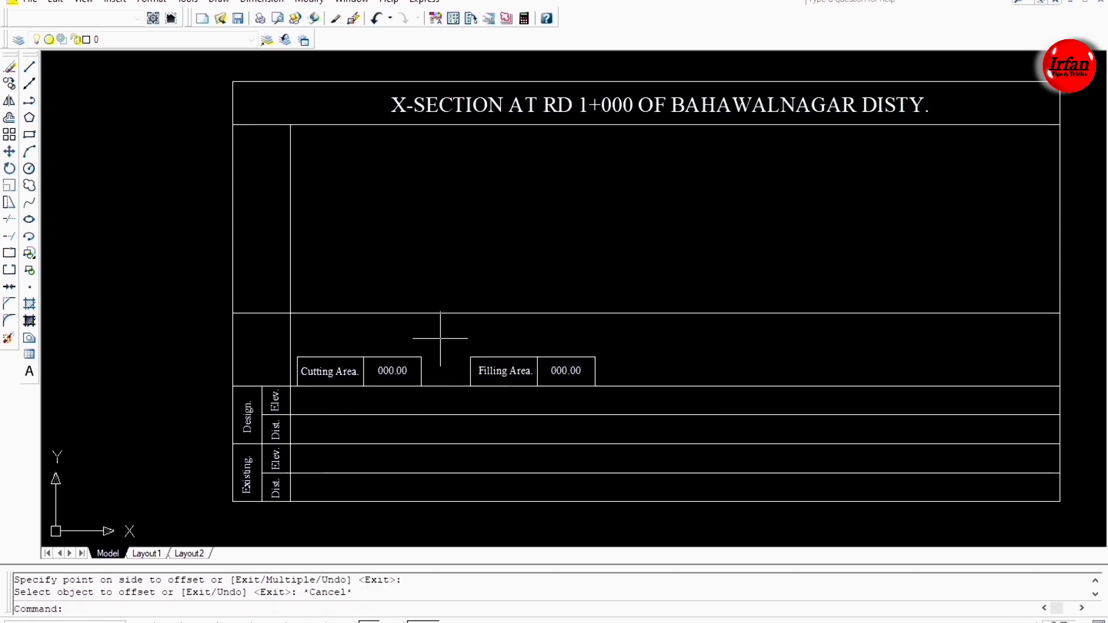
# Trim away the part of the offset line that crosses the drawing area, keeping only the segment within the elevation scale column.
pyautogui.write('tr')
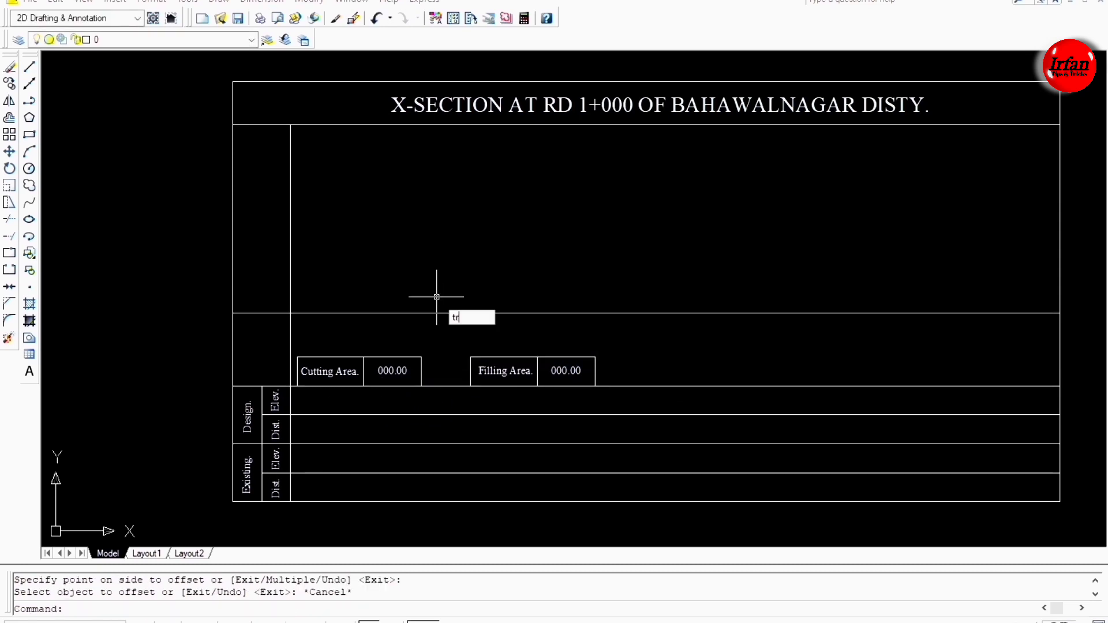
pyautogui.press('Return')
pyautogui.press('Return')
pyautogui.click(437, 298)
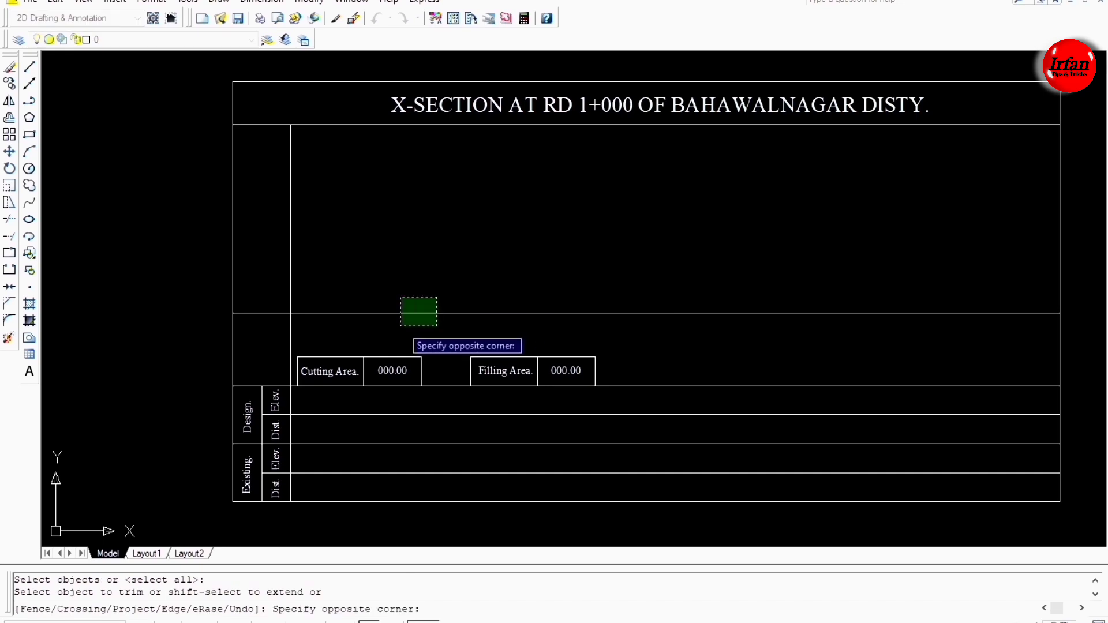
pyautogui.click(400, 323)
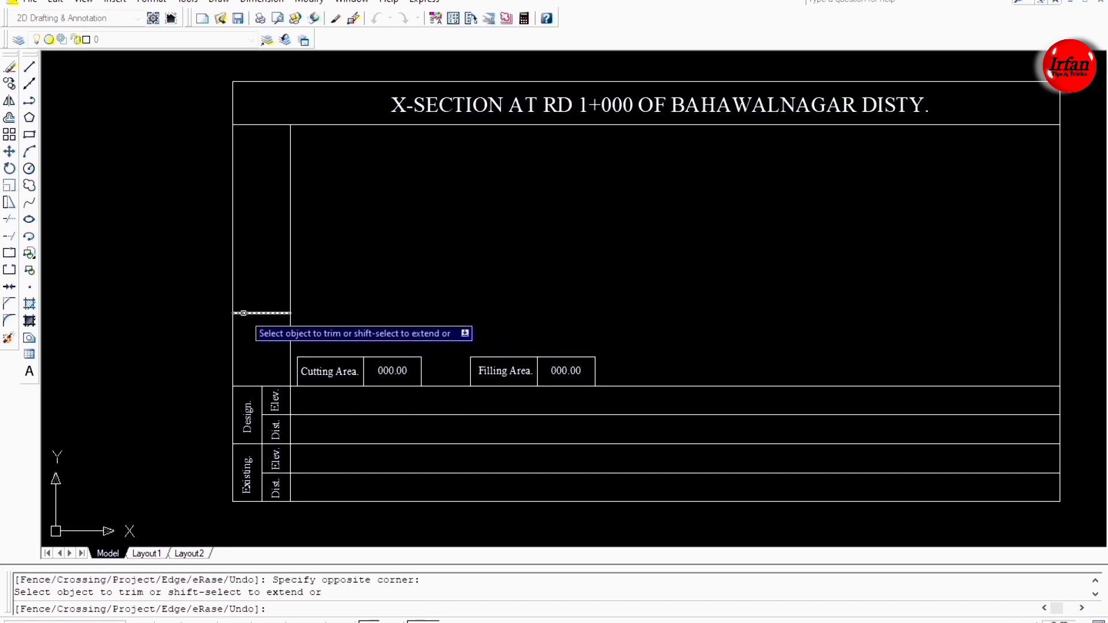
pyautogui.press('Escape')
# With Ortho on, shorten the remaining segment from its outer end into a tick about 1'-5" long against the scale column's inner line.
pyautogui.scroll(5, 243, 313)
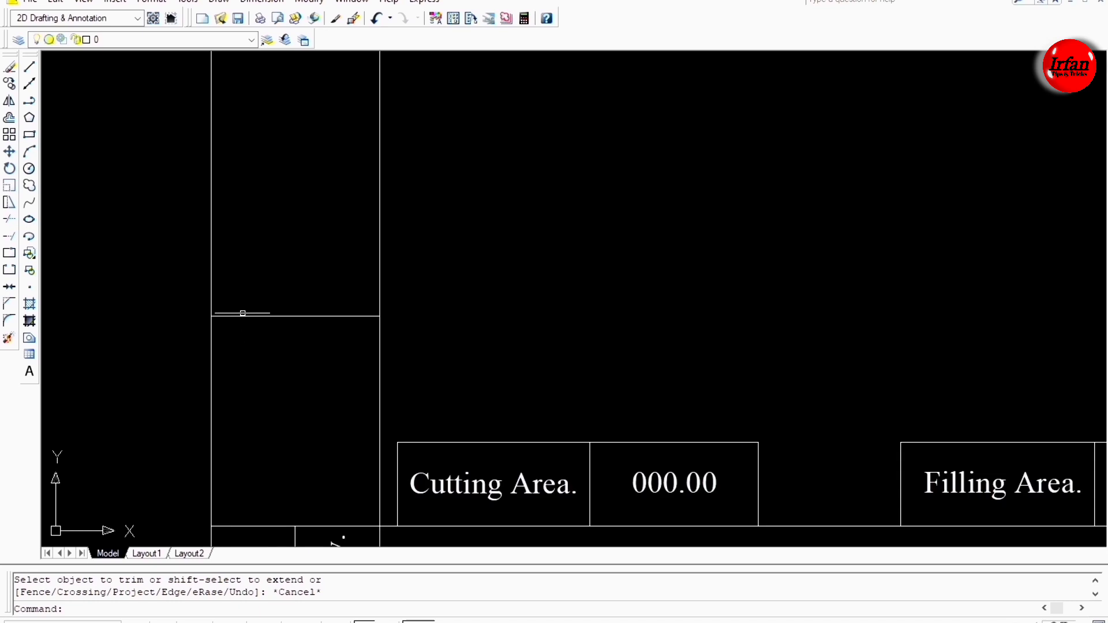
pyautogui.click(248, 316)
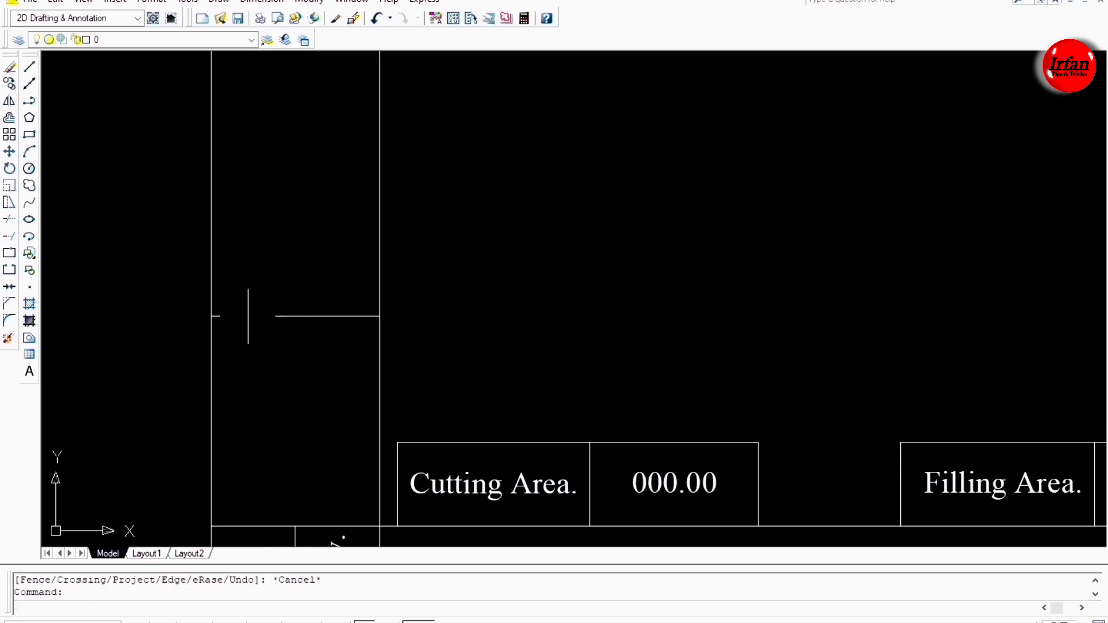
pyautogui.click(212, 316)
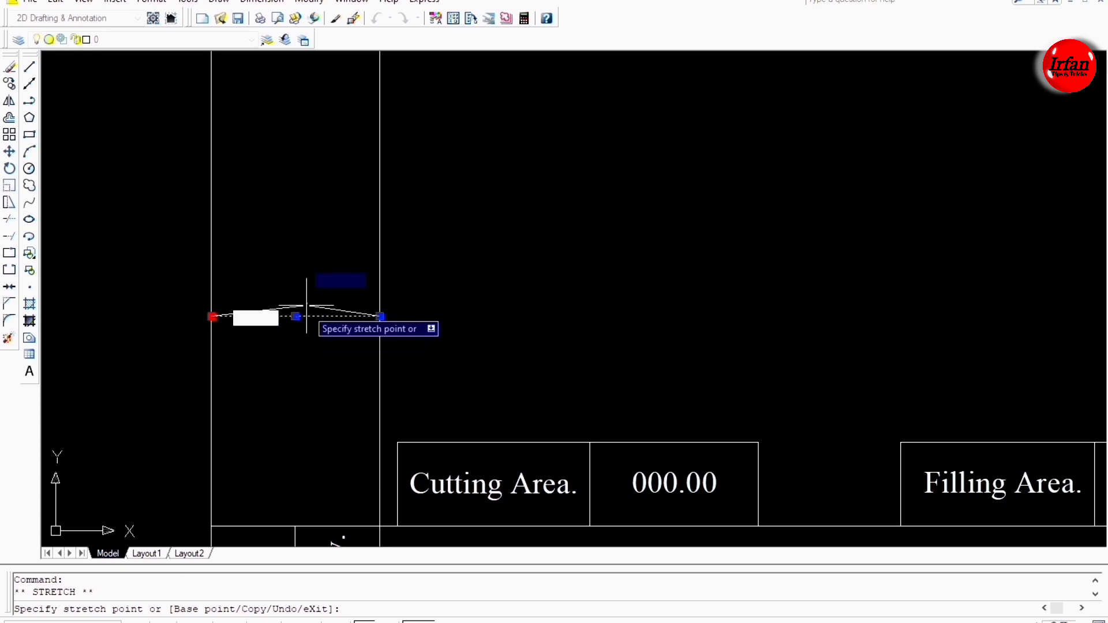
pyautogui.press('Escape')
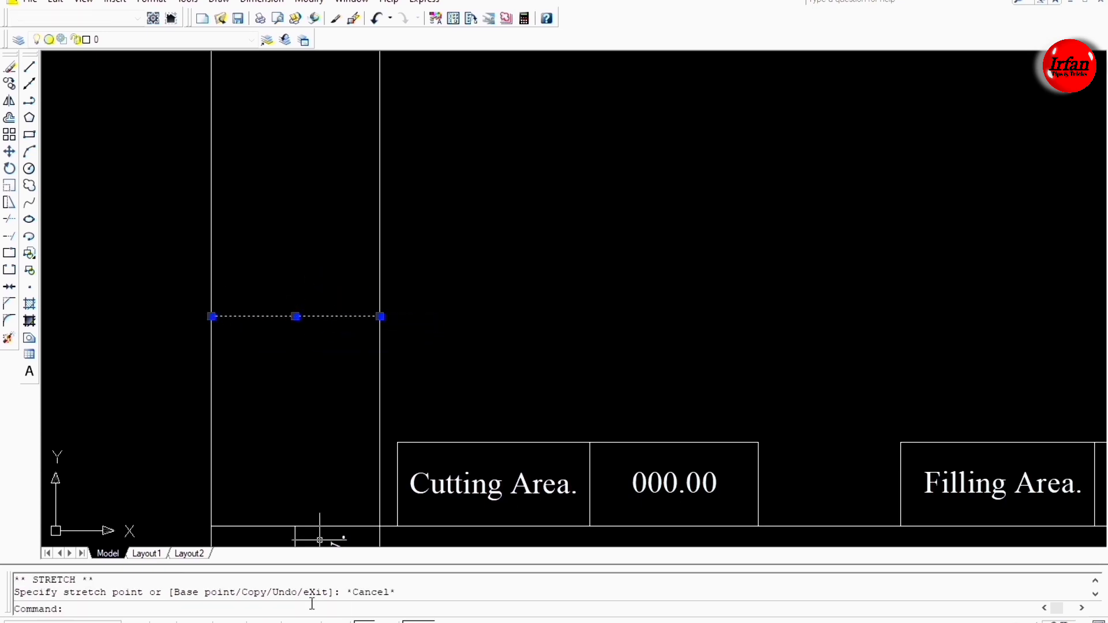
pyautogui.press('F8')
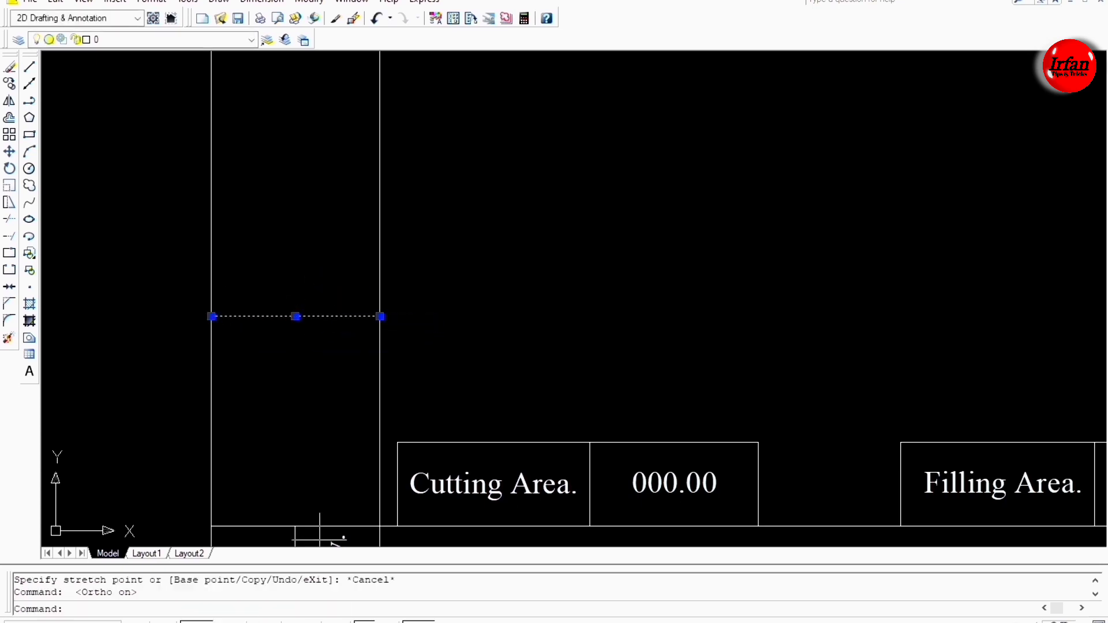
pyautogui.click(211, 316)
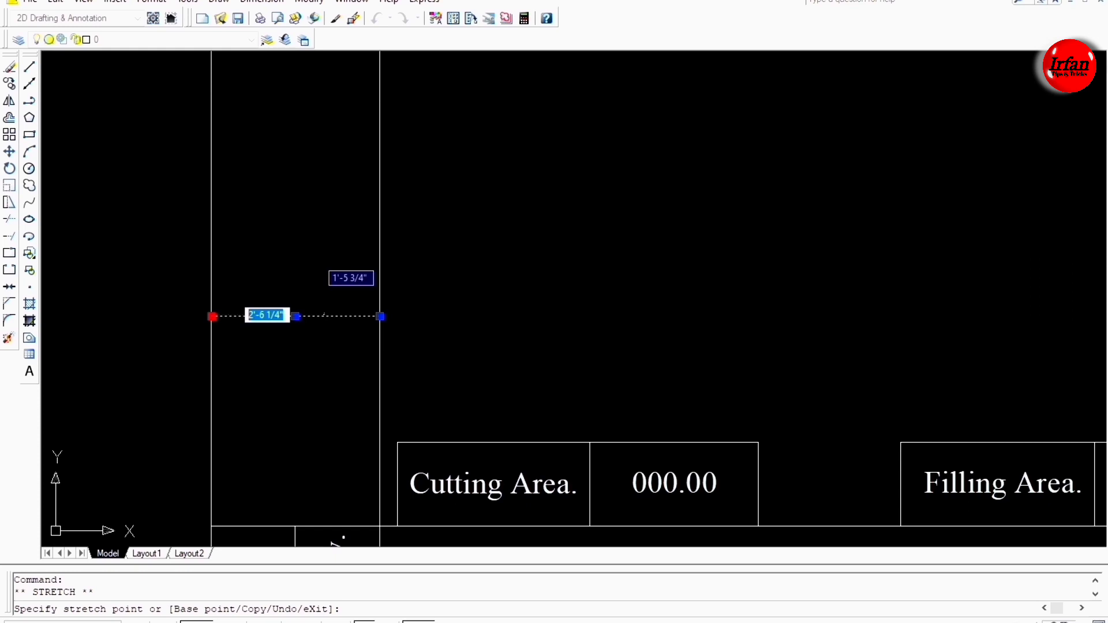
pyautogui.click(323, 316)
pyautogui.press('Escape')
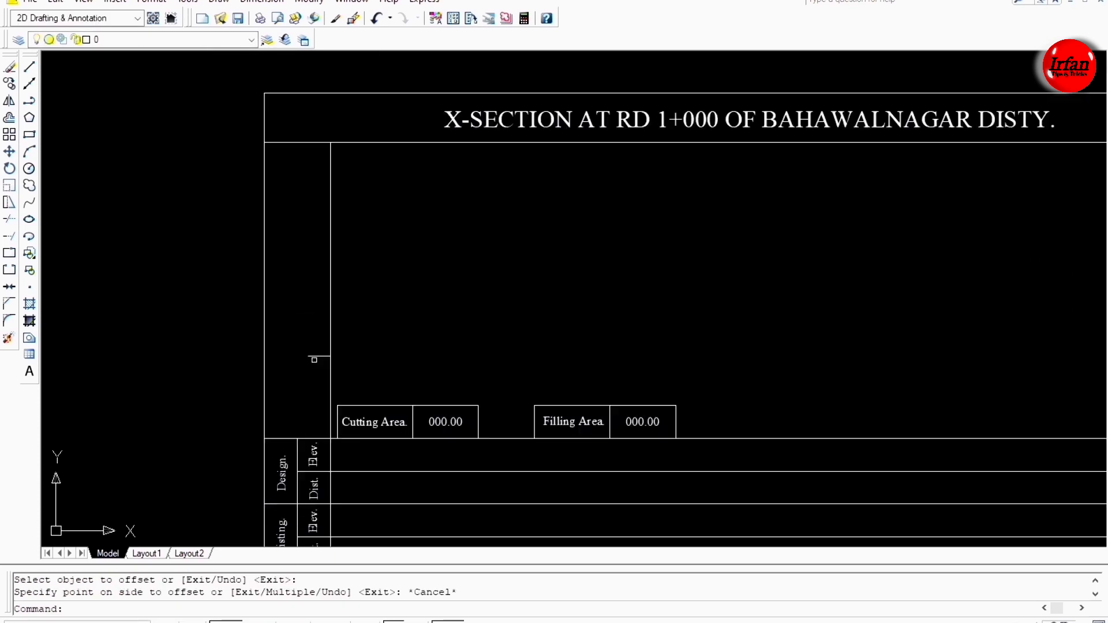
# Offset the tick mark 5' upward twice to build the evenly spaced elevation scale.
pyautogui.write('o')
pyautogui.press('Return')
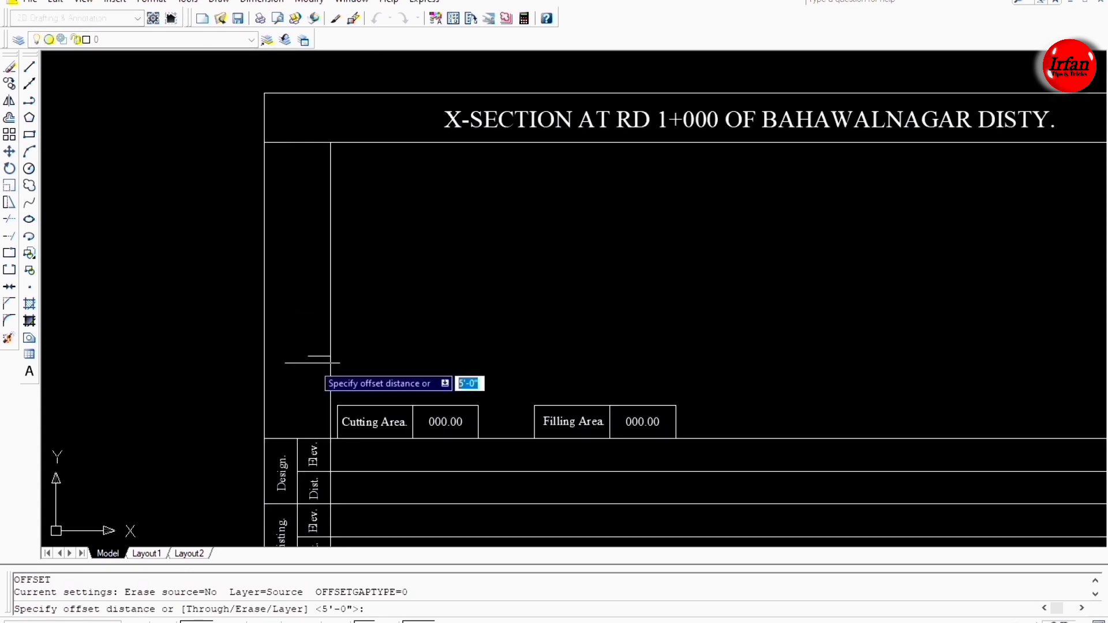
pyautogui.write("5'")
pyautogui.press('Return')
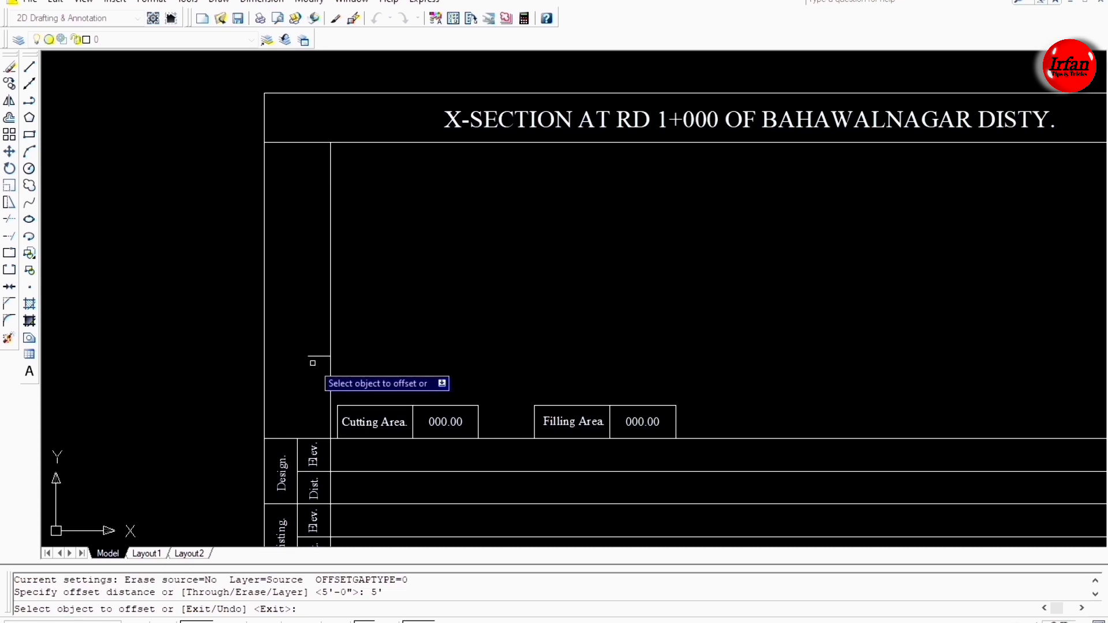
pyautogui.click(319, 358)
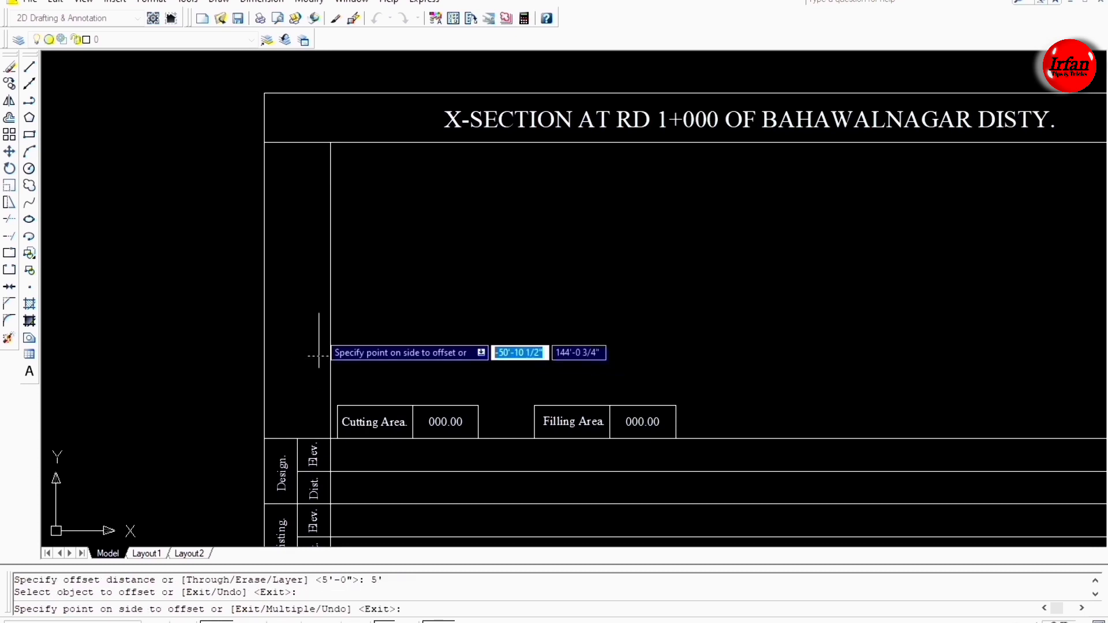
pyautogui.click(318, 341)
pyautogui.click(319, 273)
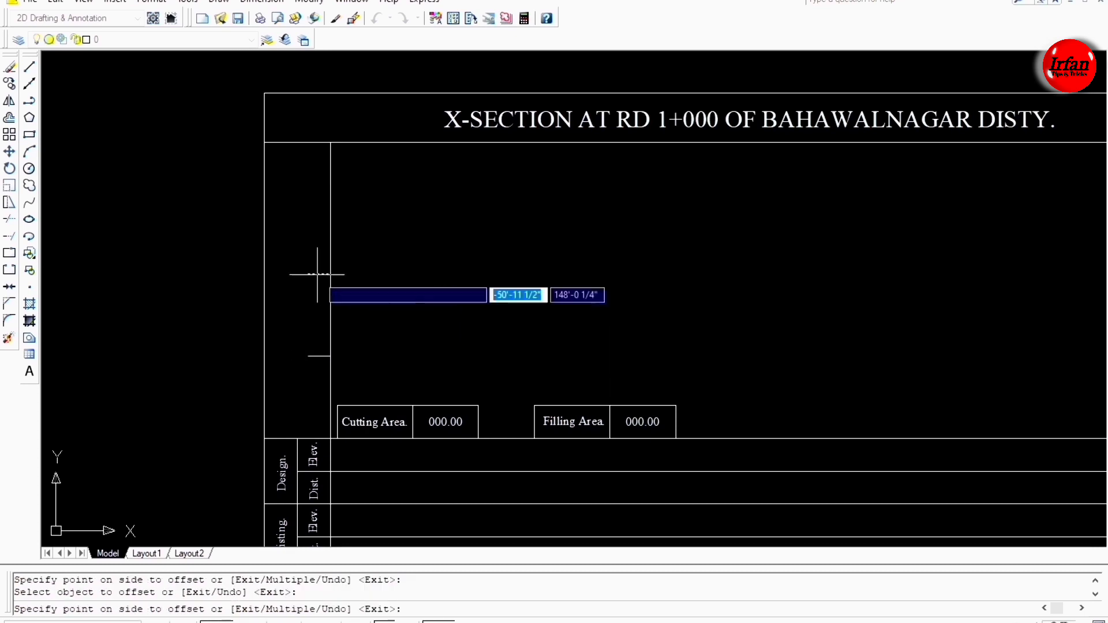
pyautogui.click(314, 248)
pyautogui.press('Escape')
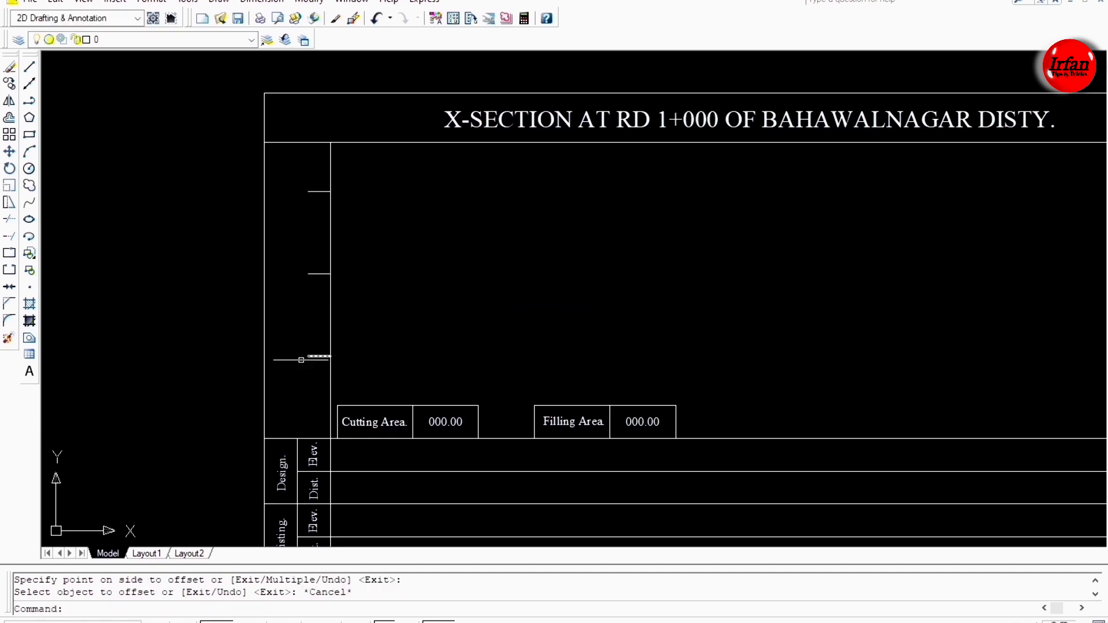
# Copy the Cutting Area value text horizontally into the elevation scale column.
pyautogui.scroll(2, 280, 328)
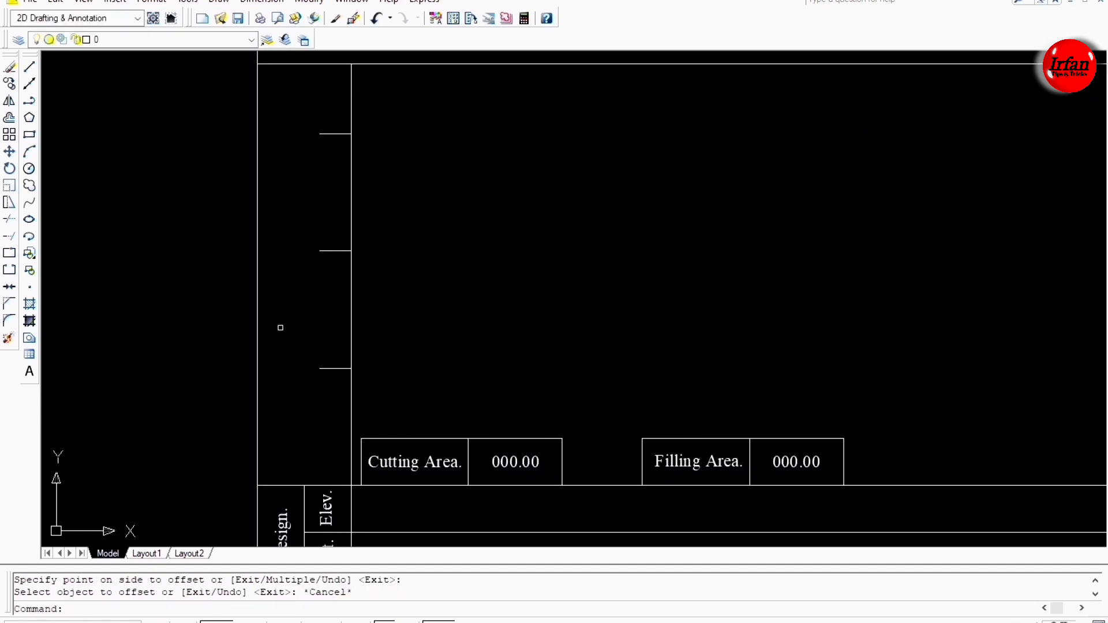
pyautogui.click(512, 465)
pyautogui.write('co')
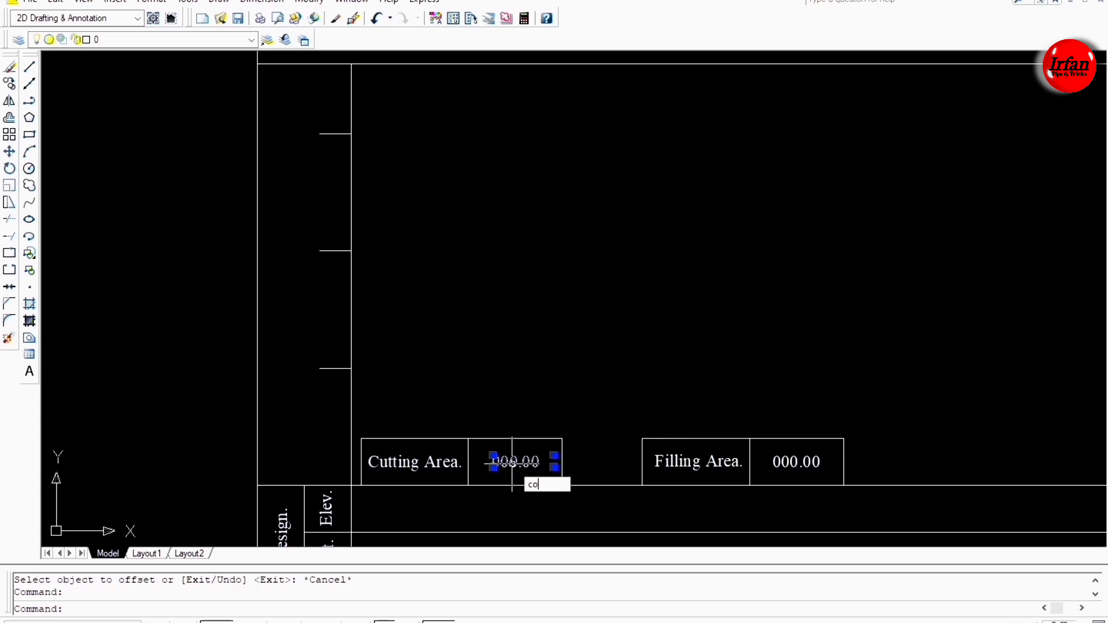
pyautogui.press('Return')
pyautogui.click(531, 465)
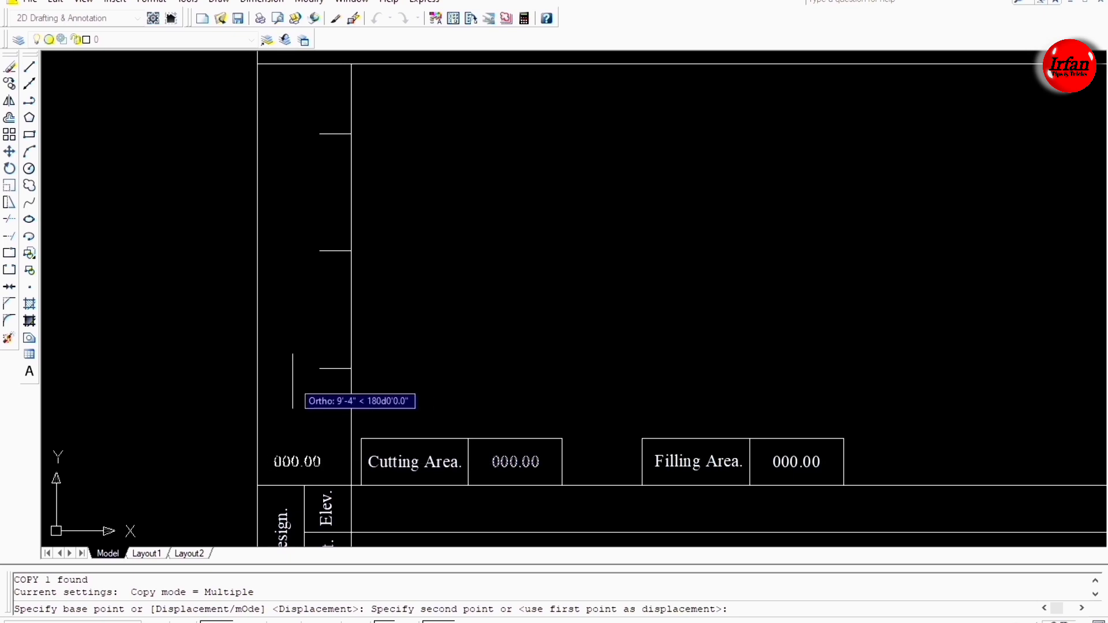
pyautogui.click(291, 380)
pyautogui.press('Escape')
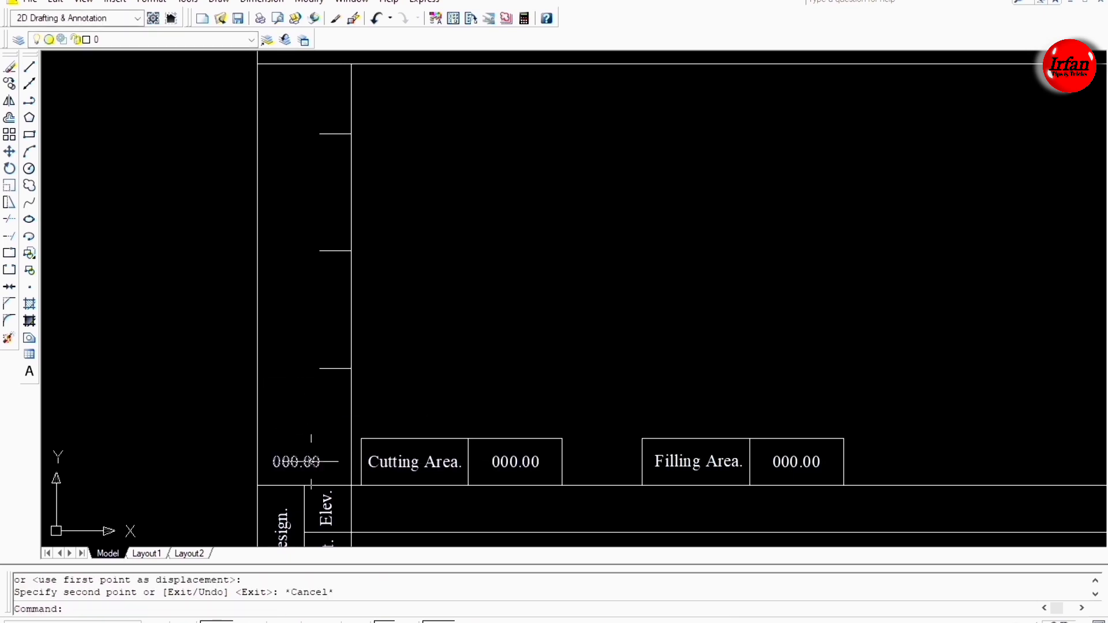
# Change the copied text in the scale column to 530.
pyautogui.click(301, 462)
pyautogui.click(292, 461)
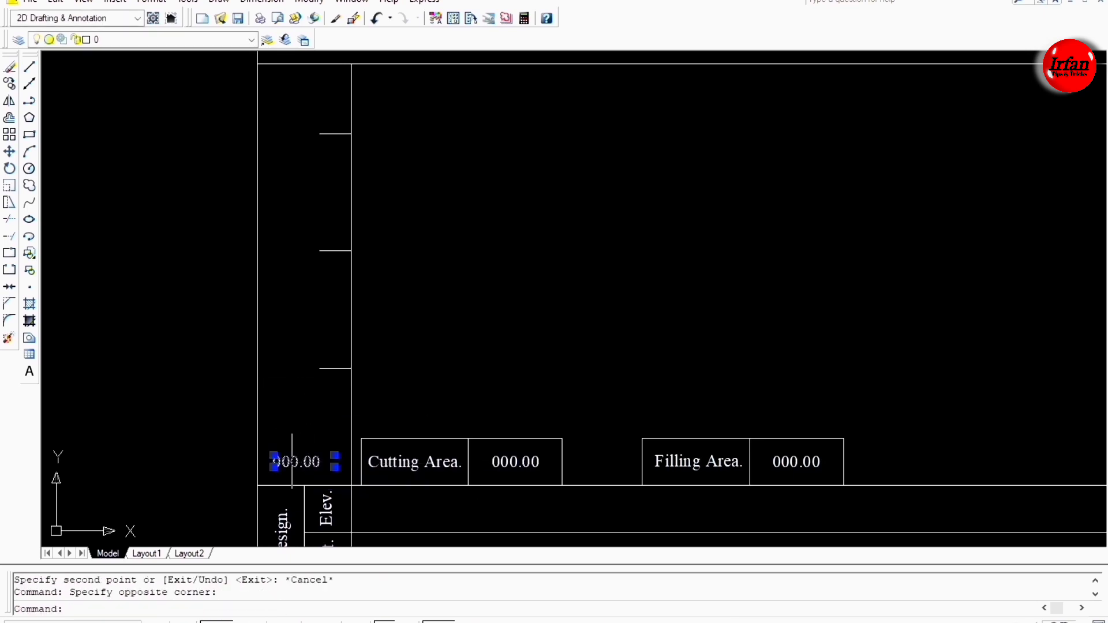
pyautogui.doubleClick(292, 461)
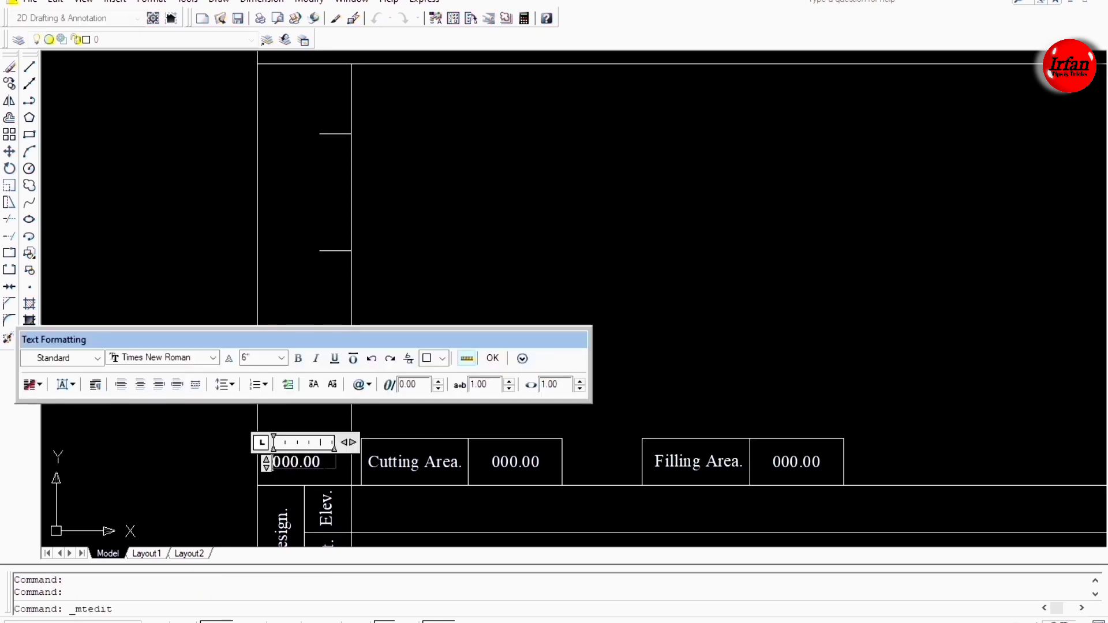
pyautogui.write('530')
pyautogui.click(492, 358)
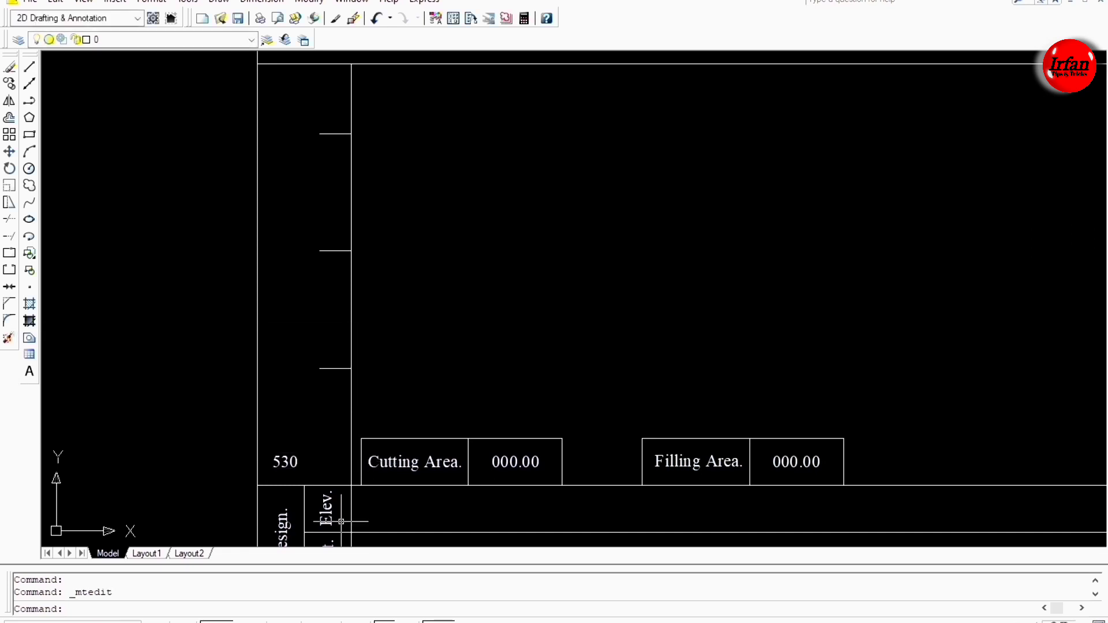
# Turn Ortho off and set the 530 label's text height to 8".
pyautogui.press('F8')
pyautogui.click(283, 460)
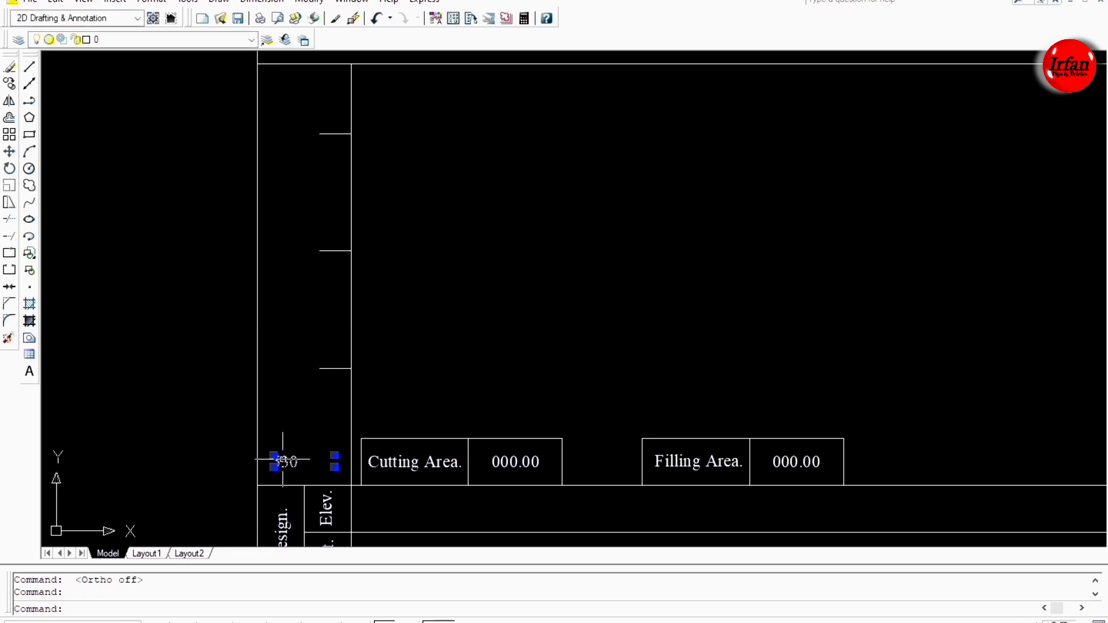
pyautogui.doubleClick(283, 460)
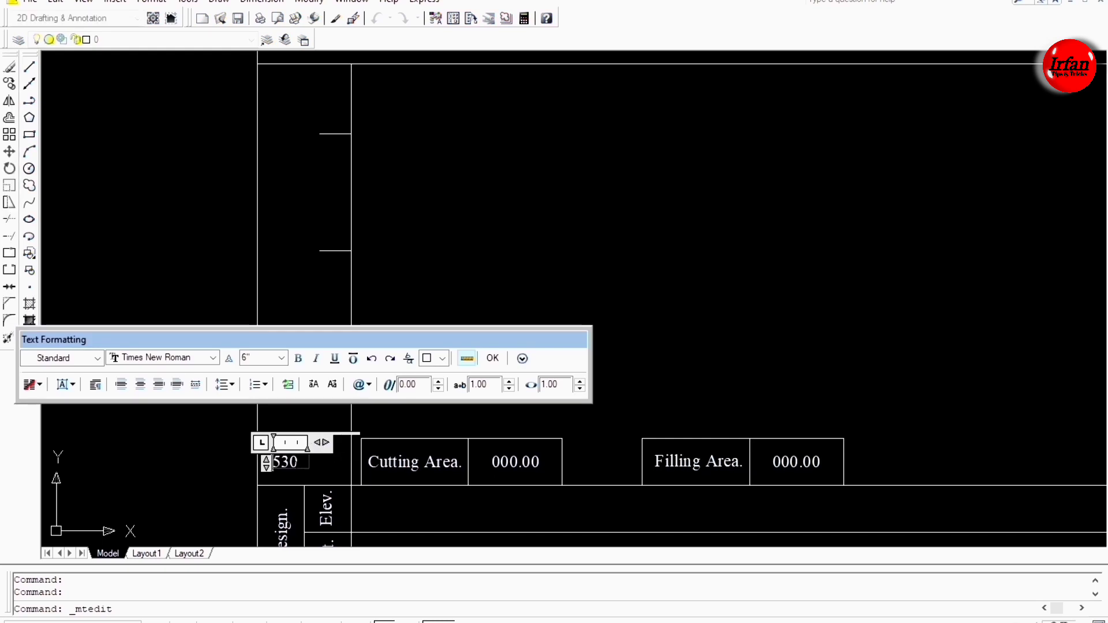
pyautogui.moveTo(299, 465); pyautogui.dragTo(273, 462)
pyautogui.click(266, 357)
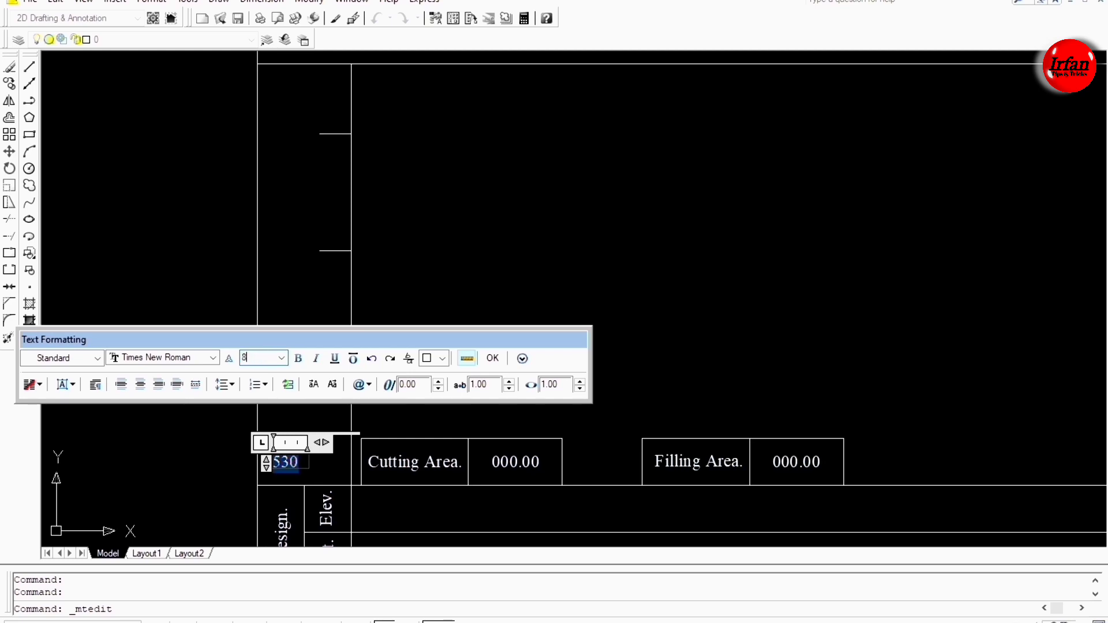
pyautogui.press('Return')
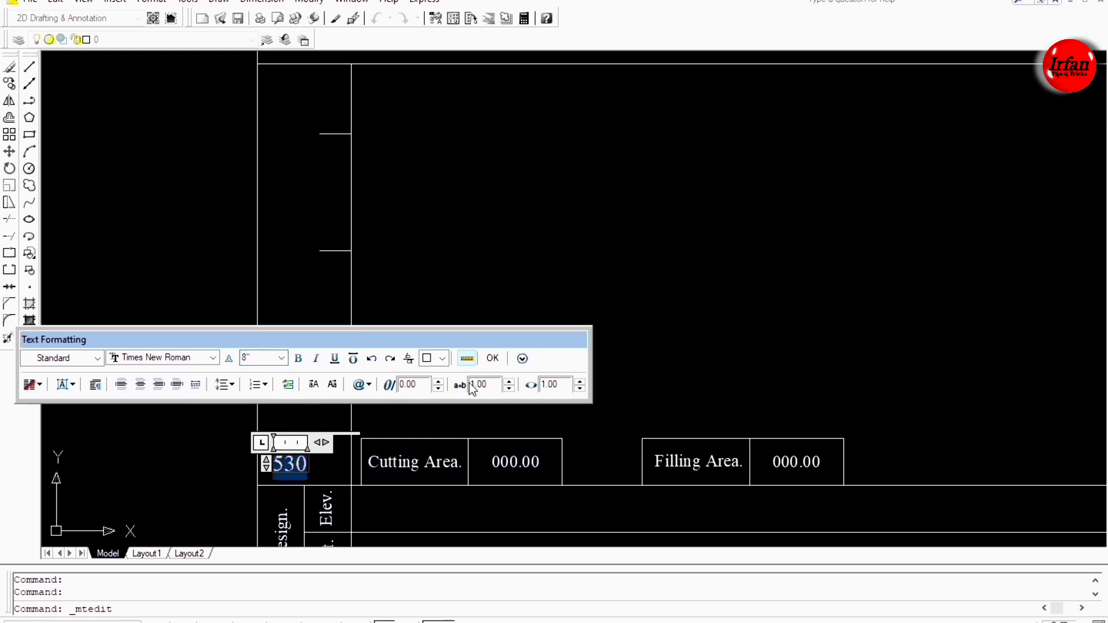
pyautogui.click(493, 358)
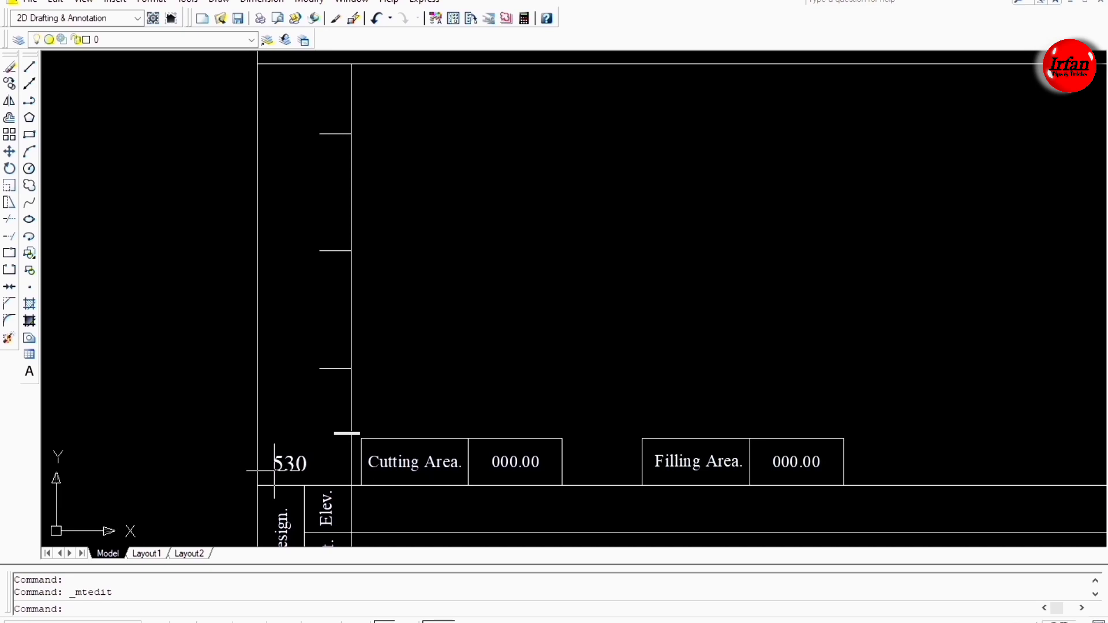
# Move the 530 label up beside the lowest tick mark and turn Ortho back on.
pyautogui.click(286, 470)
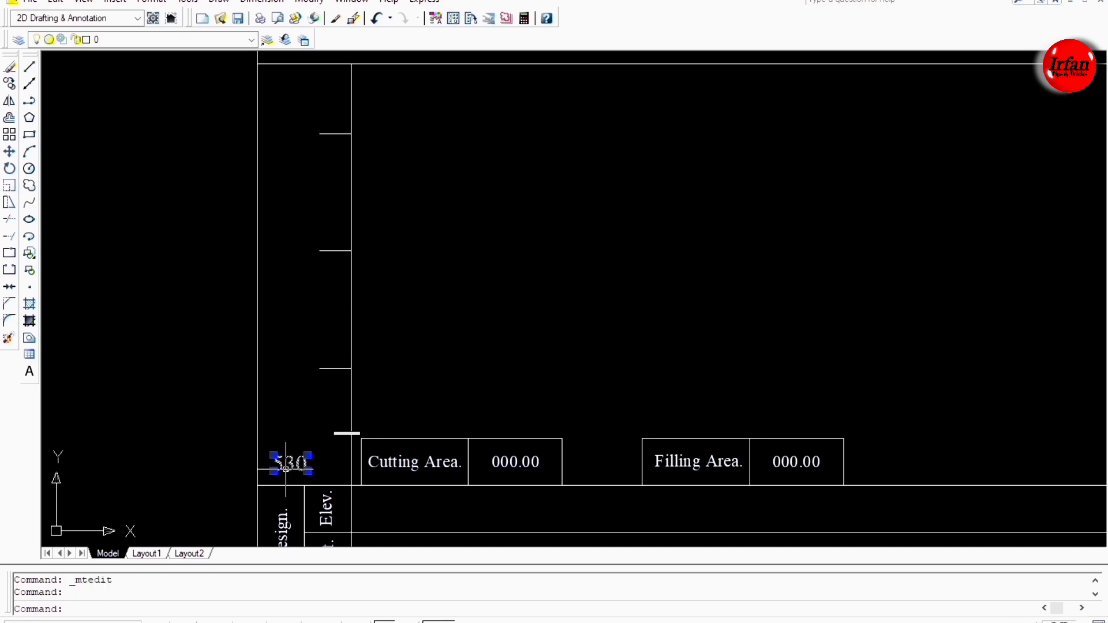
pyautogui.write('m')
pyautogui.press('Return')
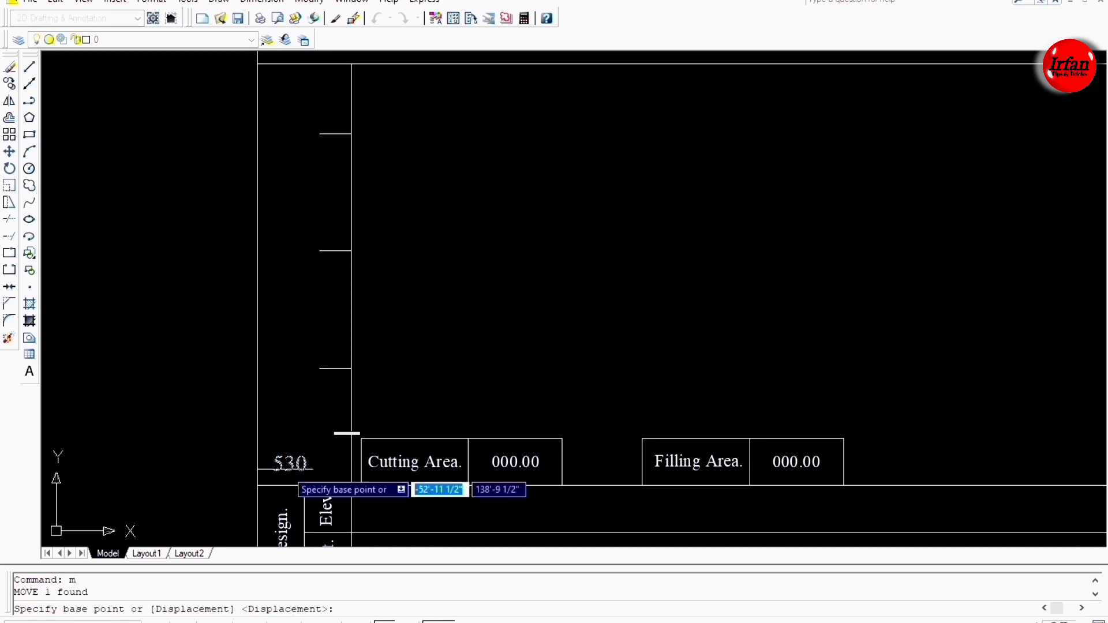
pyautogui.click(287, 469)
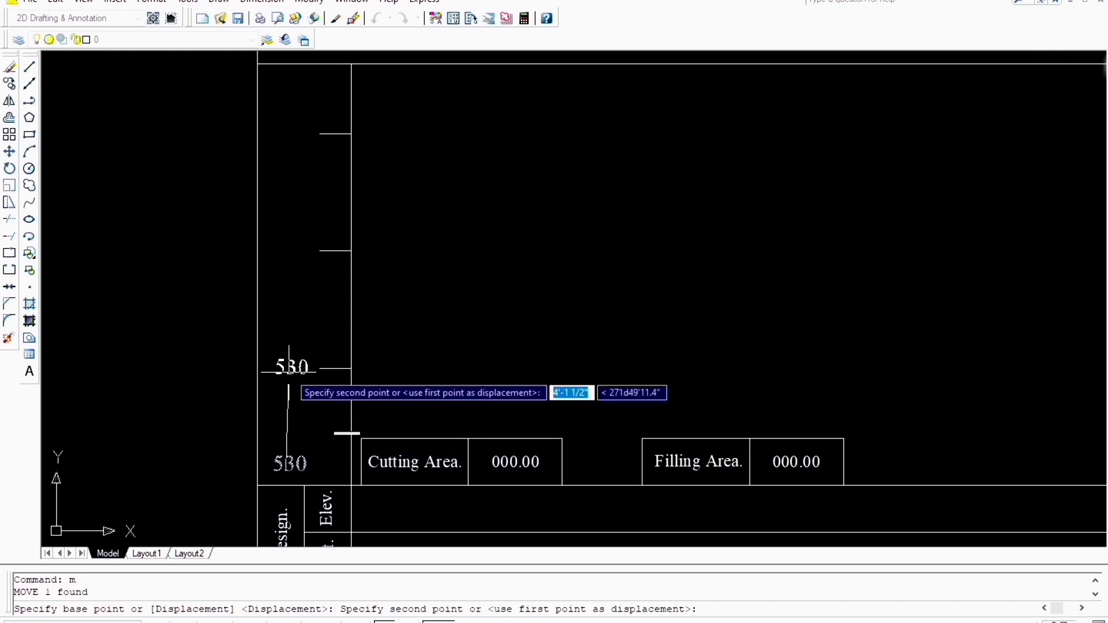
pyautogui.press('Escape')
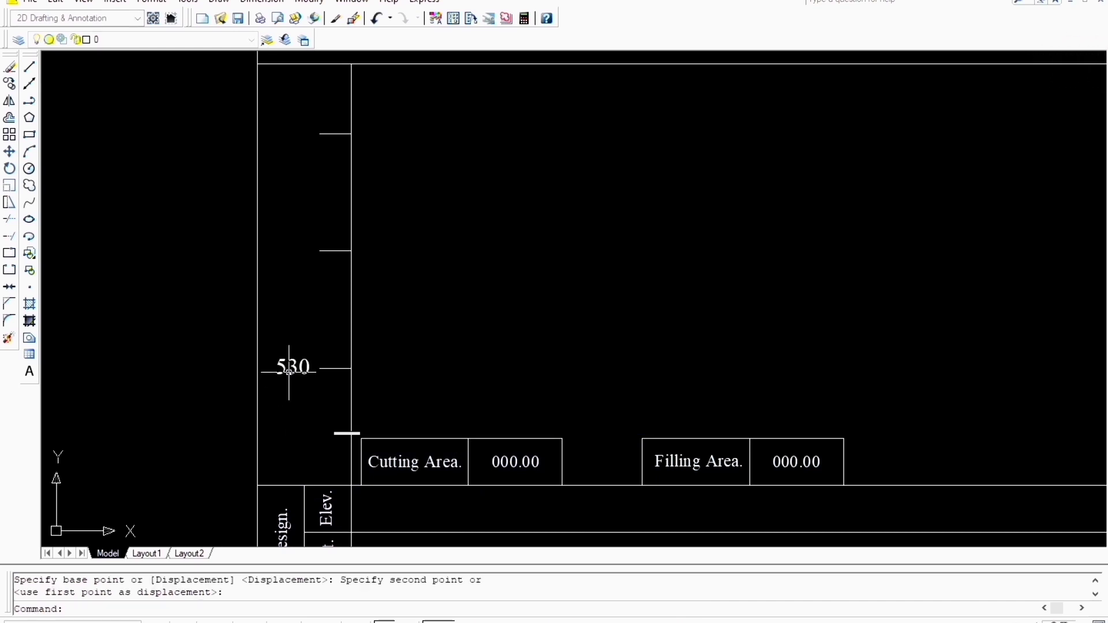
pyautogui.press('F8')
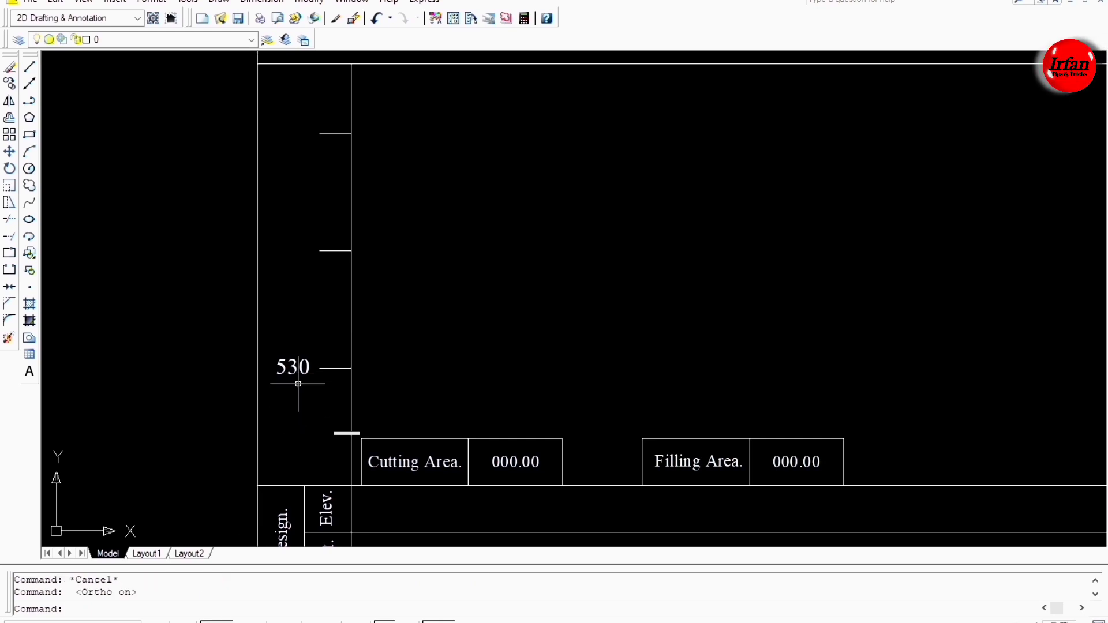
# Copy the 530 label vertically to the middle and top tick marks of the elevation scale.
pyautogui.click(293, 367)
pyautogui.write('c')
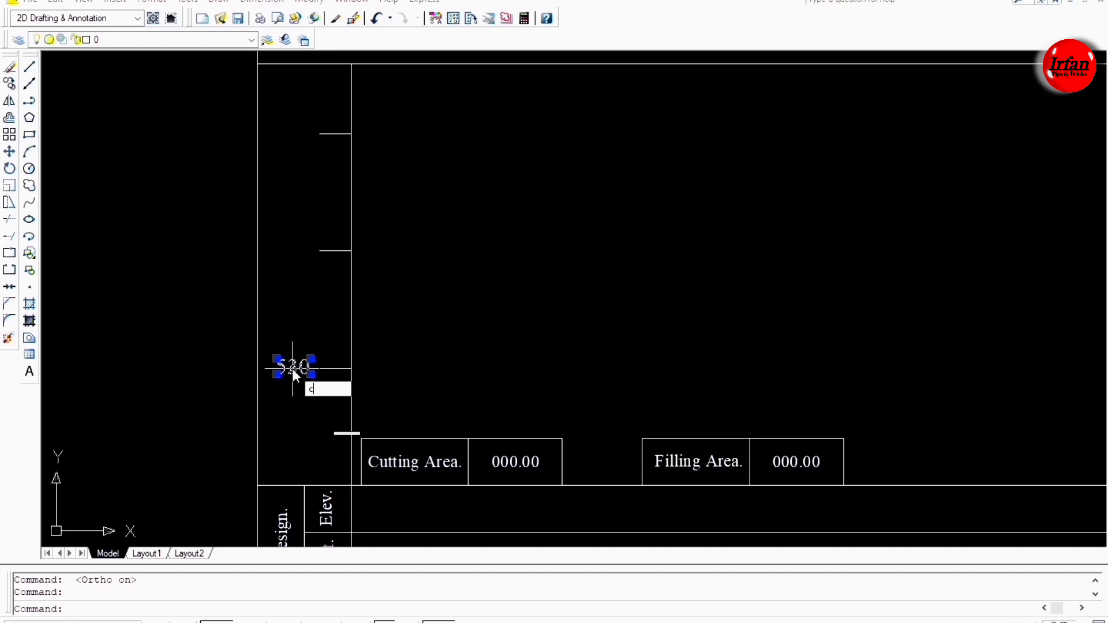
pyautogui.write('o')
pyautogui.press('Return')
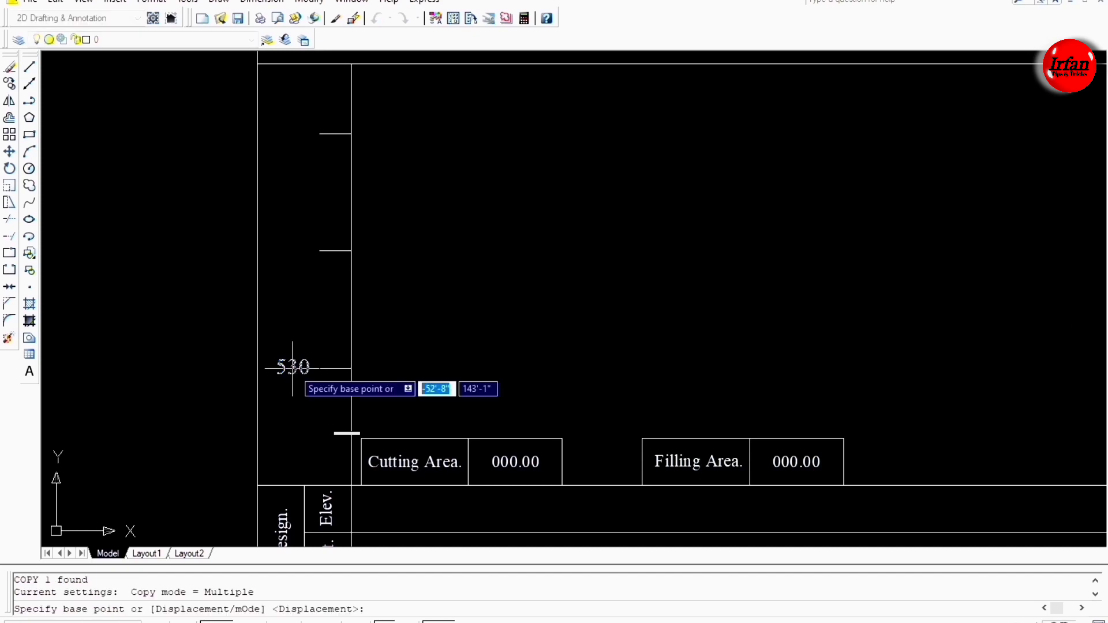
pyautogui.click(292, 367)
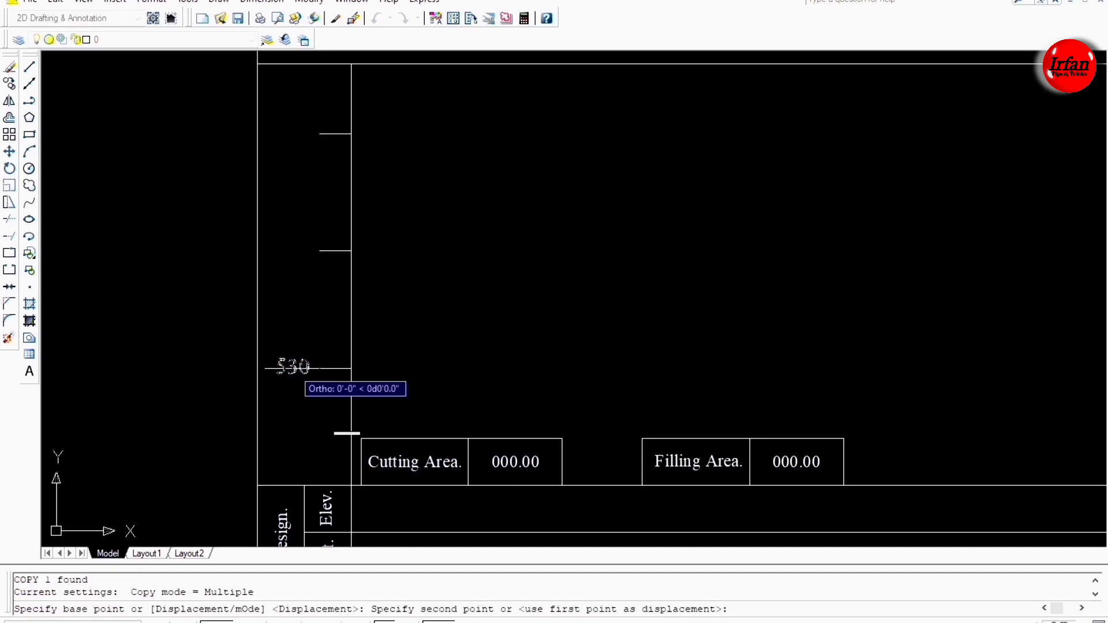
pyautogui.click(296, 251)
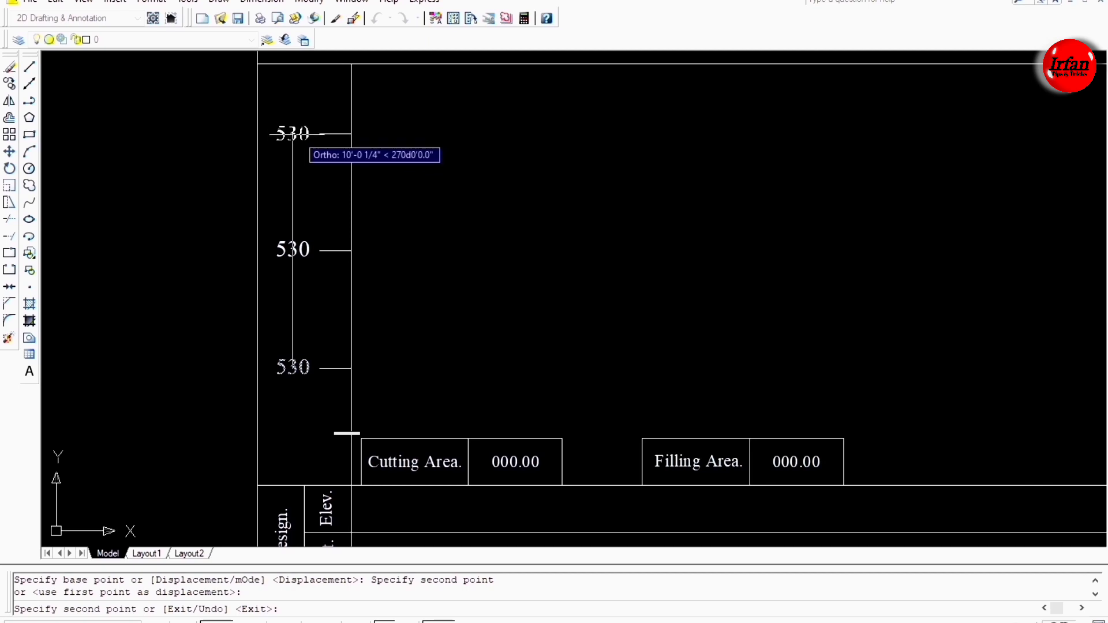
pyautogui.click(297, 134)
pyautogui.press('Escape')
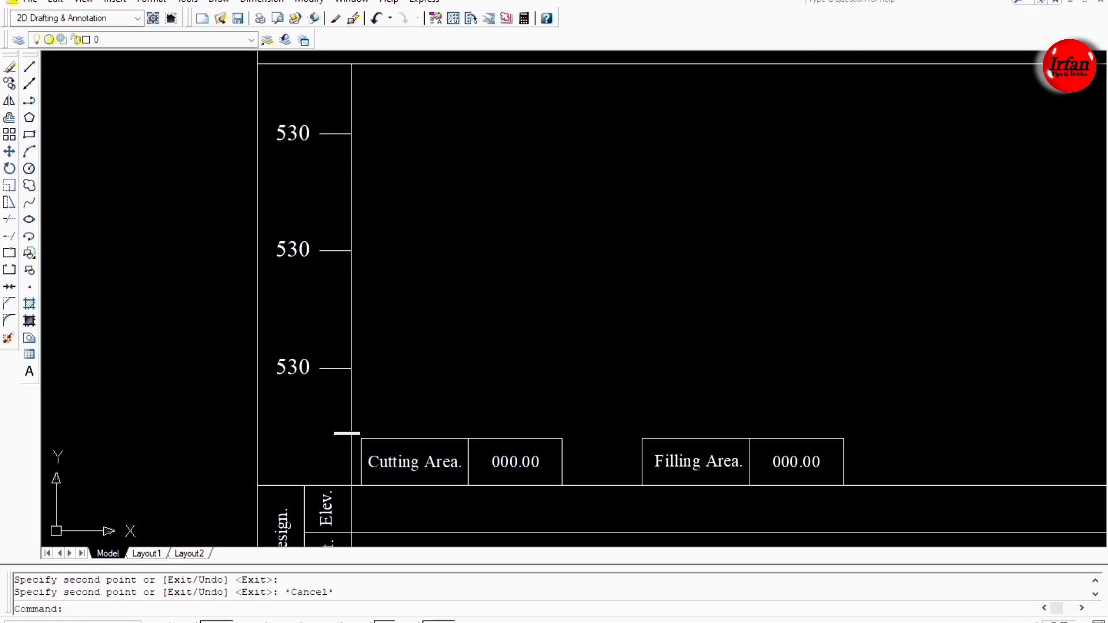
# Change the label at the middle tick to 535 and the label at the top tick to 540.
pyautogui.doubleClick(296, 252)
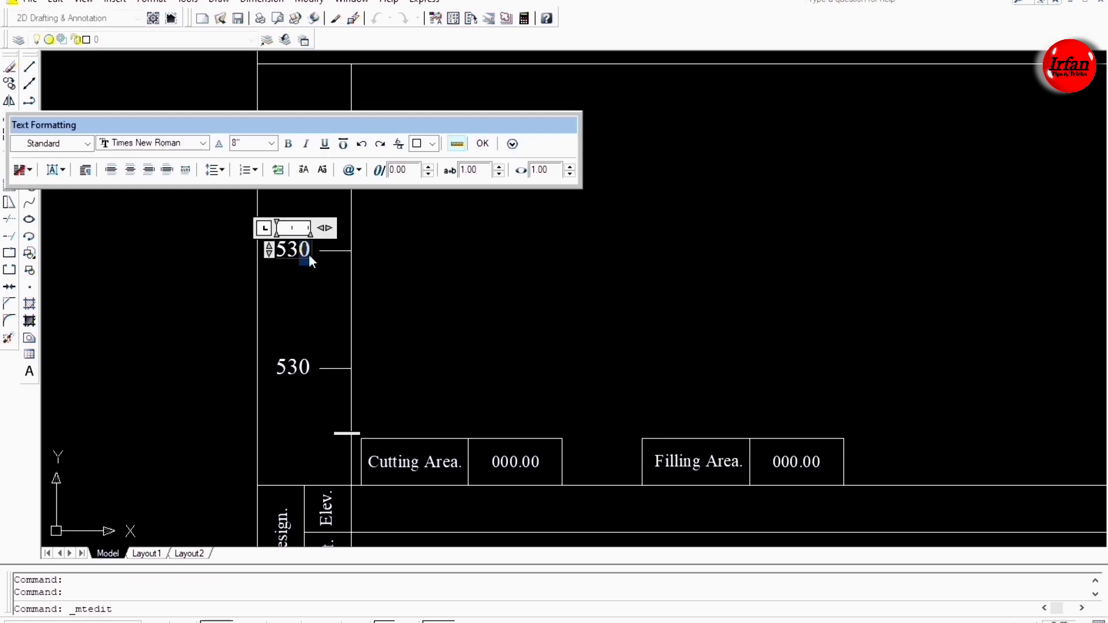
pyautogui.write('5')
pyautogui.click(483, 143)
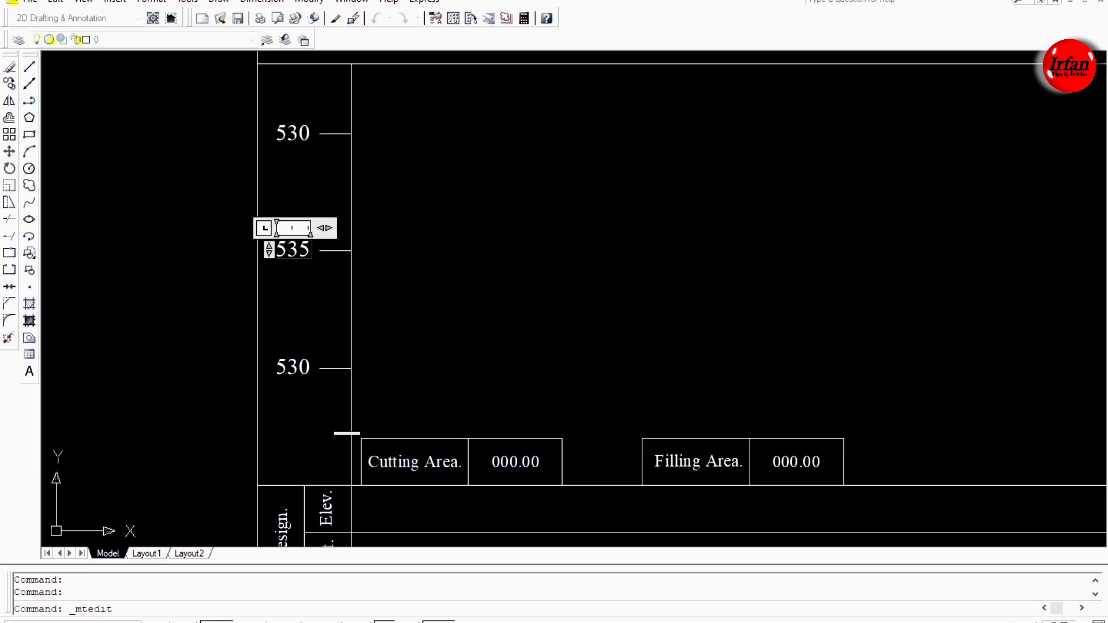
pyautogui.doubleClick(293, 134)
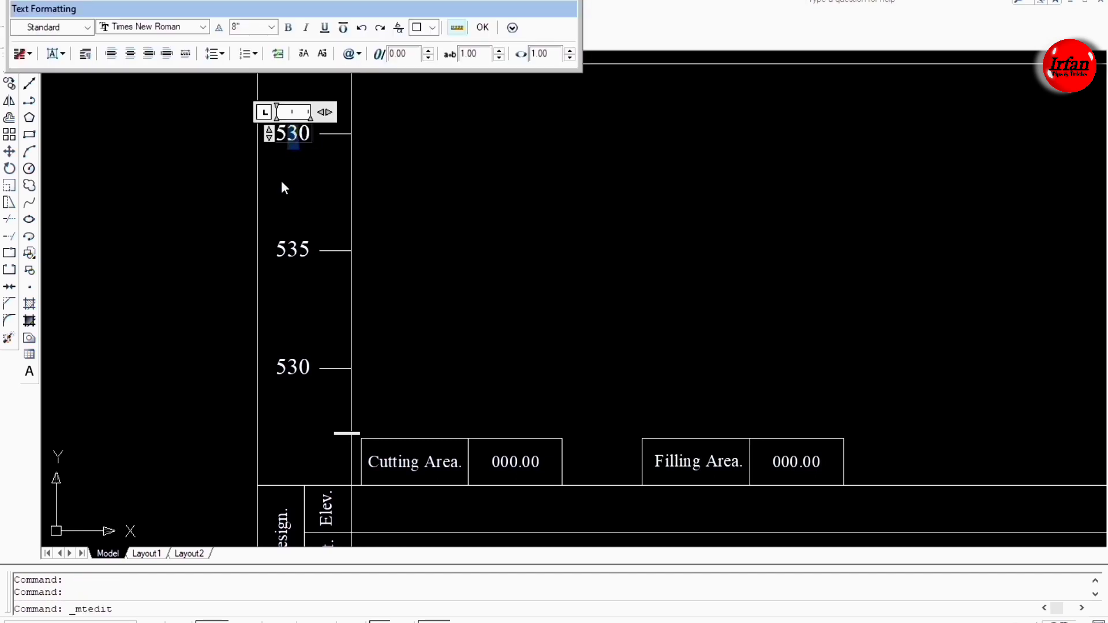
pyautogui.write('4')
pyautogui.click(483, 32)
pyautogui.scroll(-2, 116, 262)
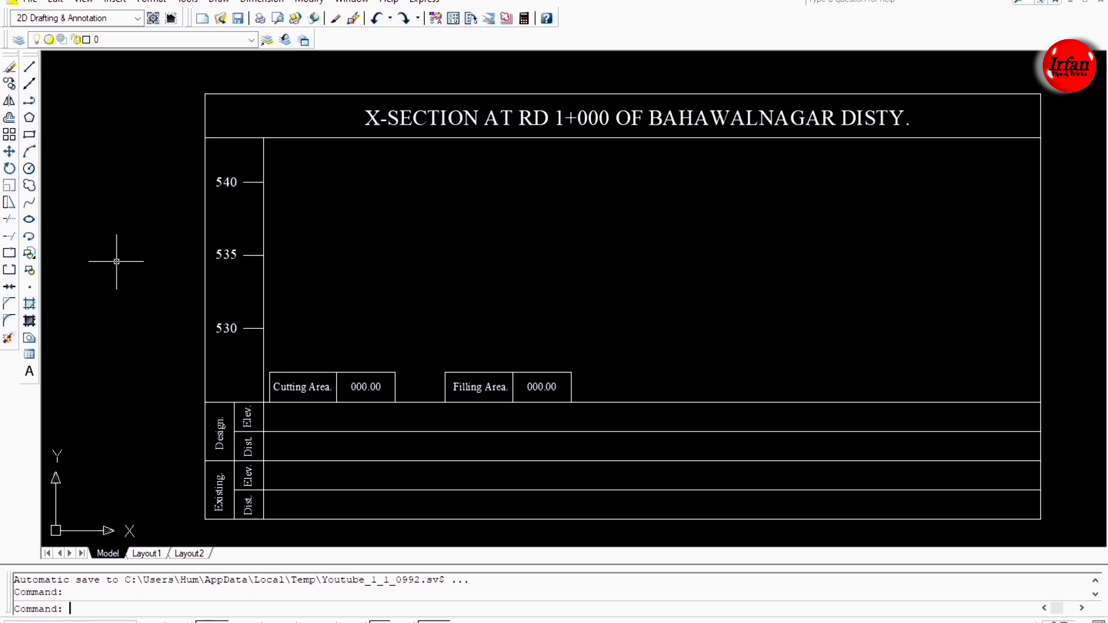
# Turn object snap on and draw a horizontal line from the 530 tick across to the sheet's opposite border.
pyautogui.write('l')
pyautogui.press('Return')
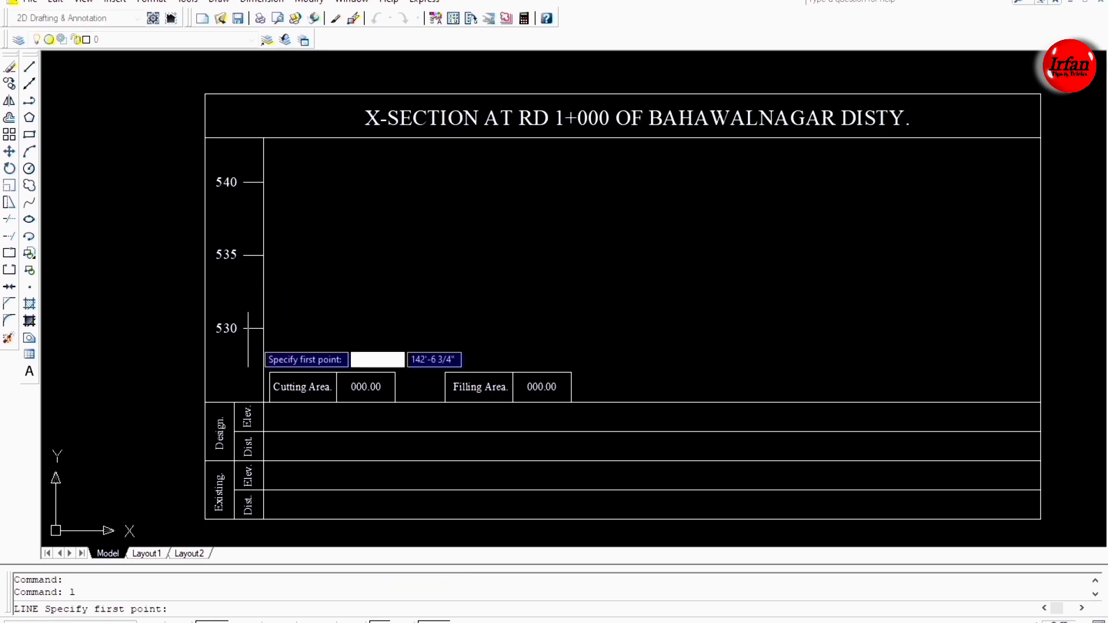
pyautogui.press('F3')
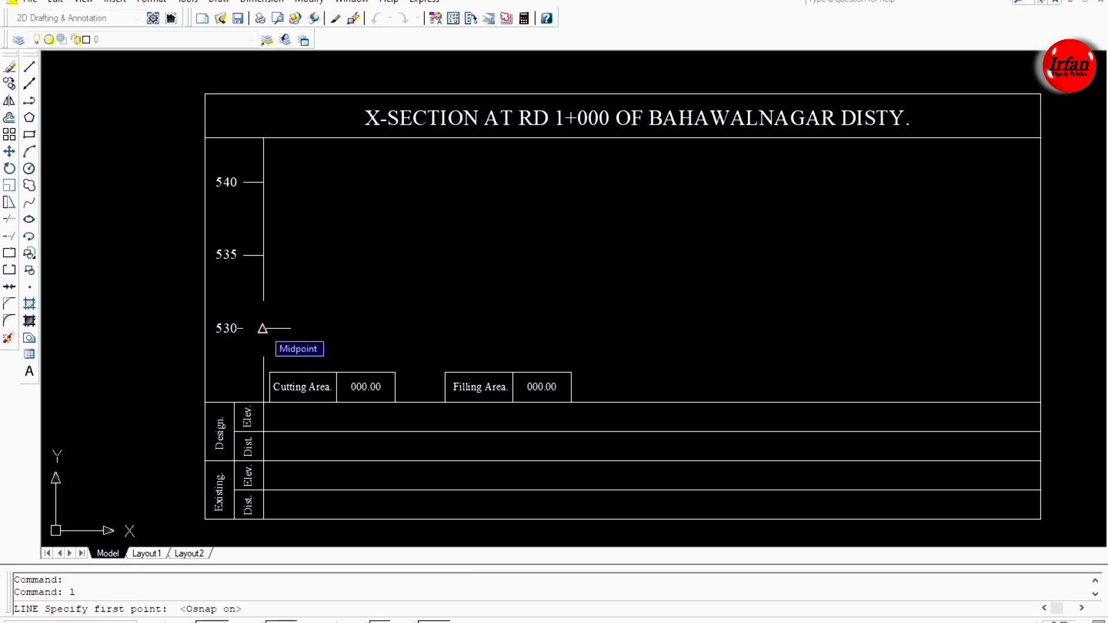
pyautogui.click(263, 328)
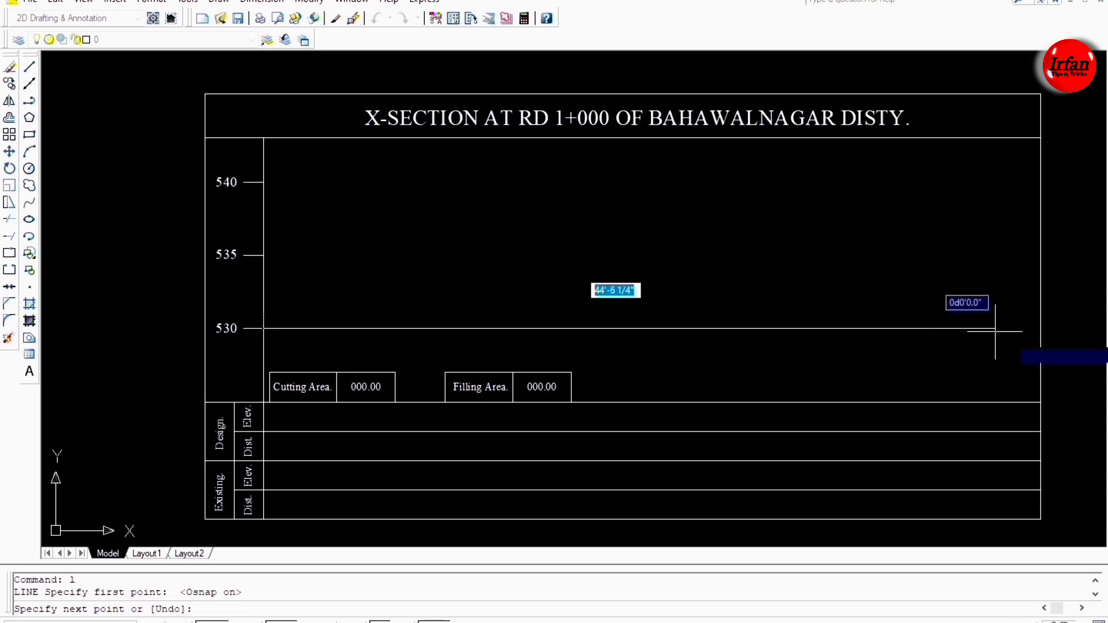
pyautogui.click(1040, 329)
pyautogui.press('Escape')
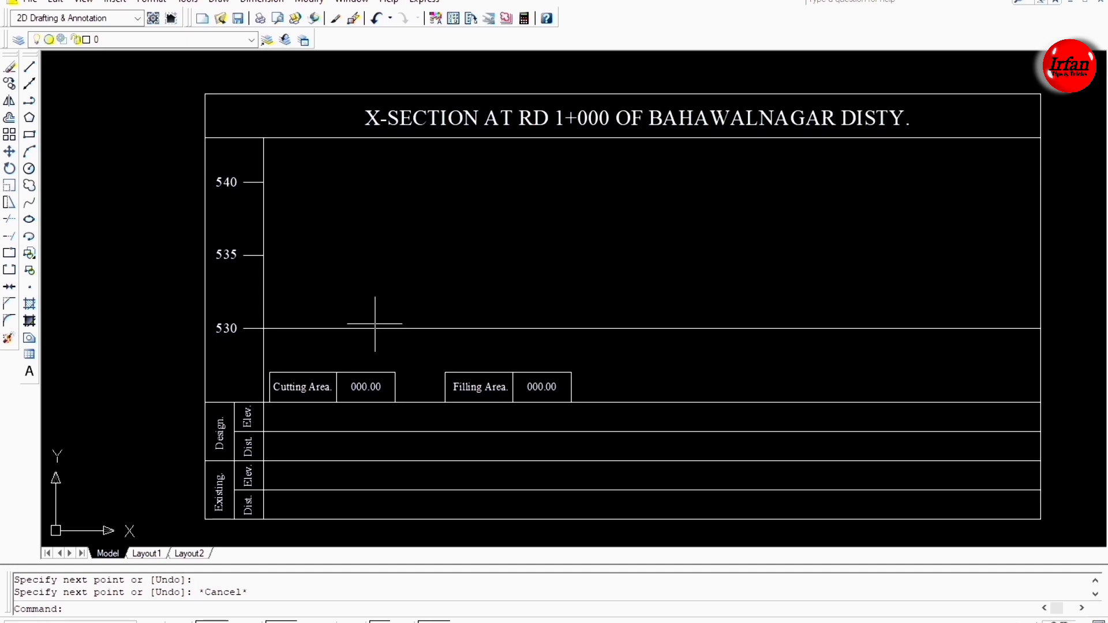
pyautogui.click(285, 328)
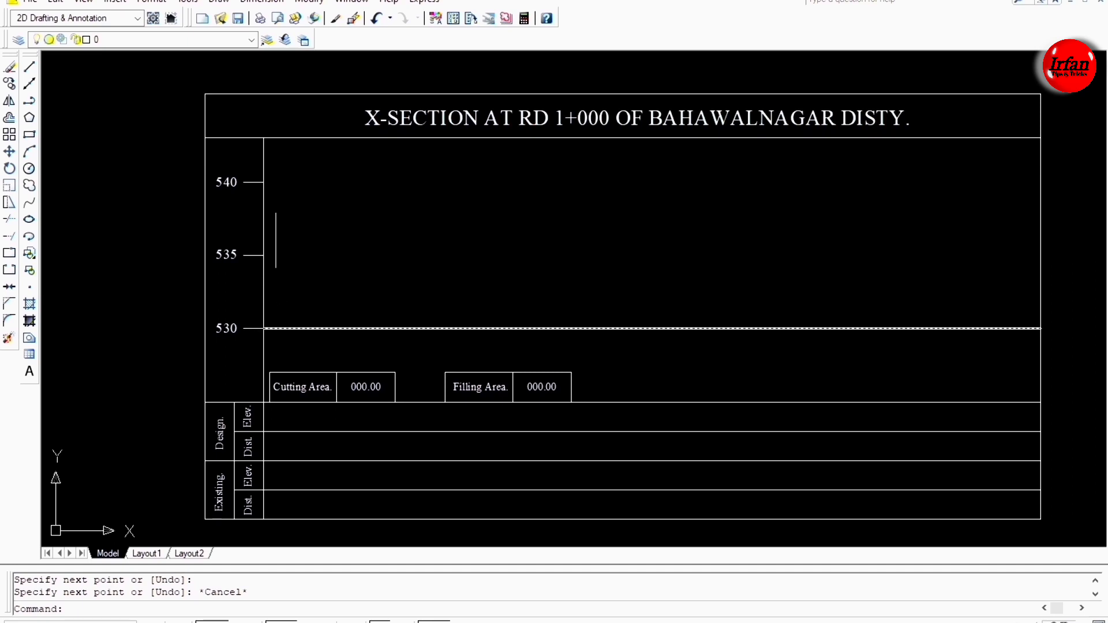
pyautogui.press('Escape')
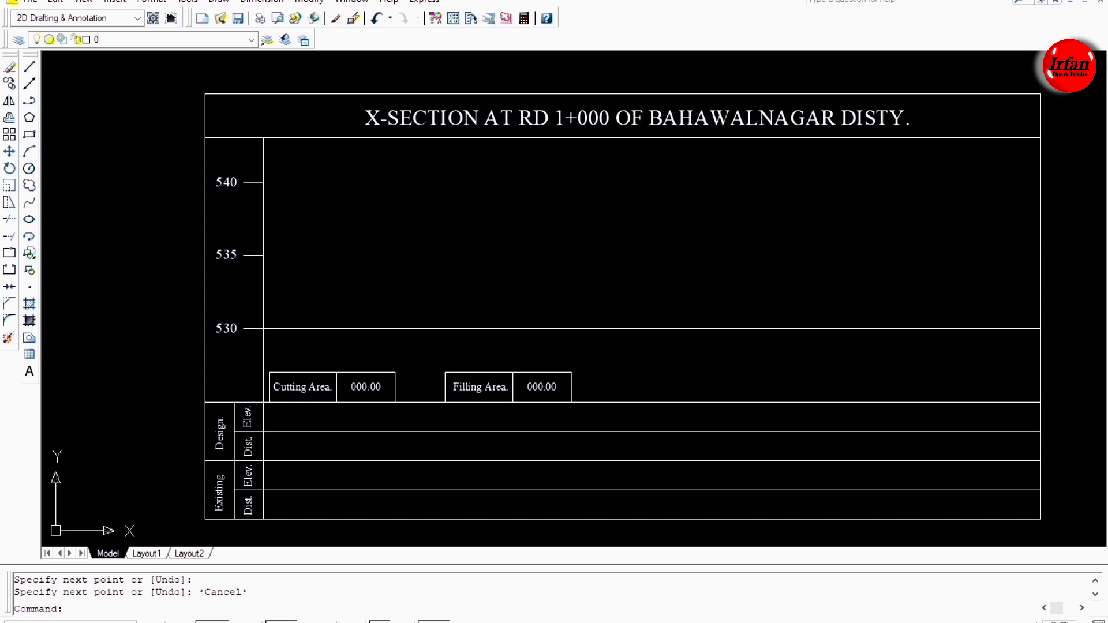
pyautogui.press('Escape')
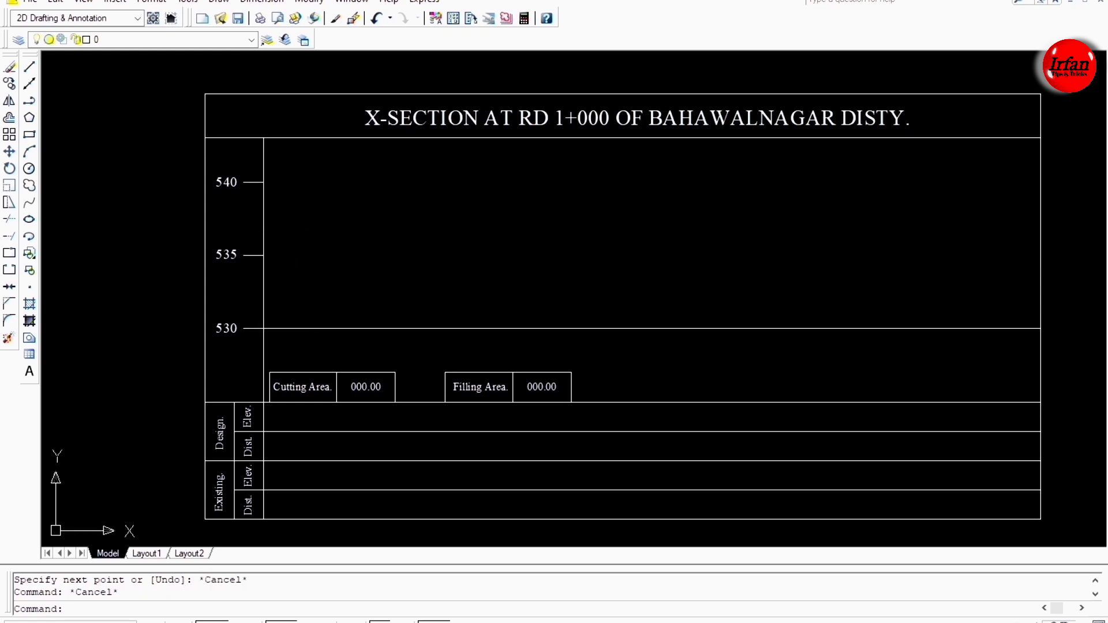
pyautogui.press('Escape')
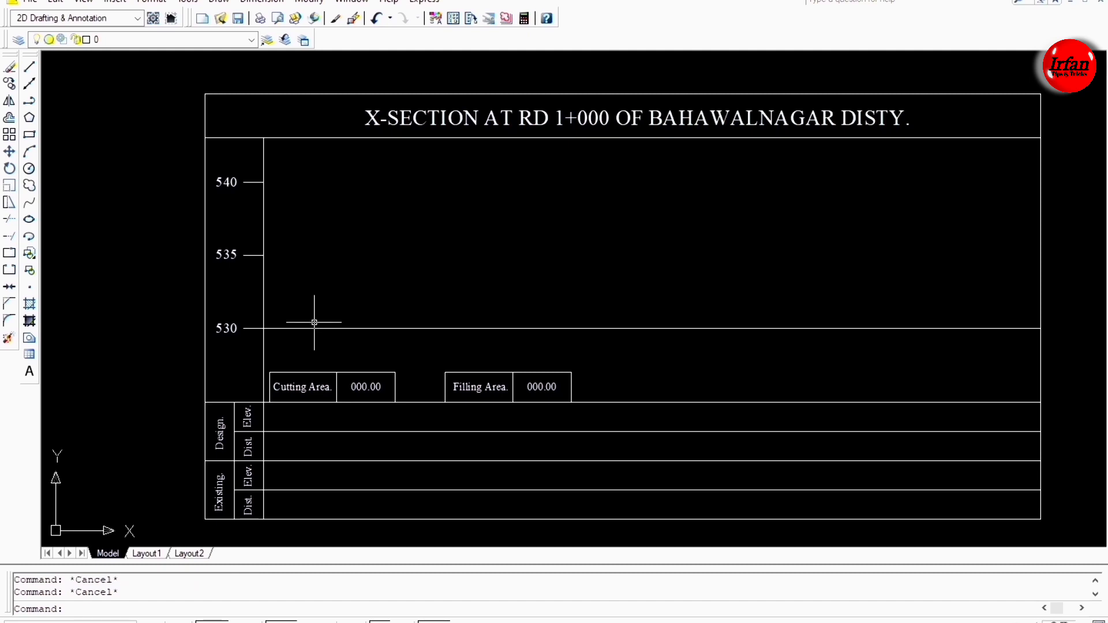
# Offset the 530 line upward by 1' three times in succession.
pyautogui.write('o')
pyautogui.press('Return')
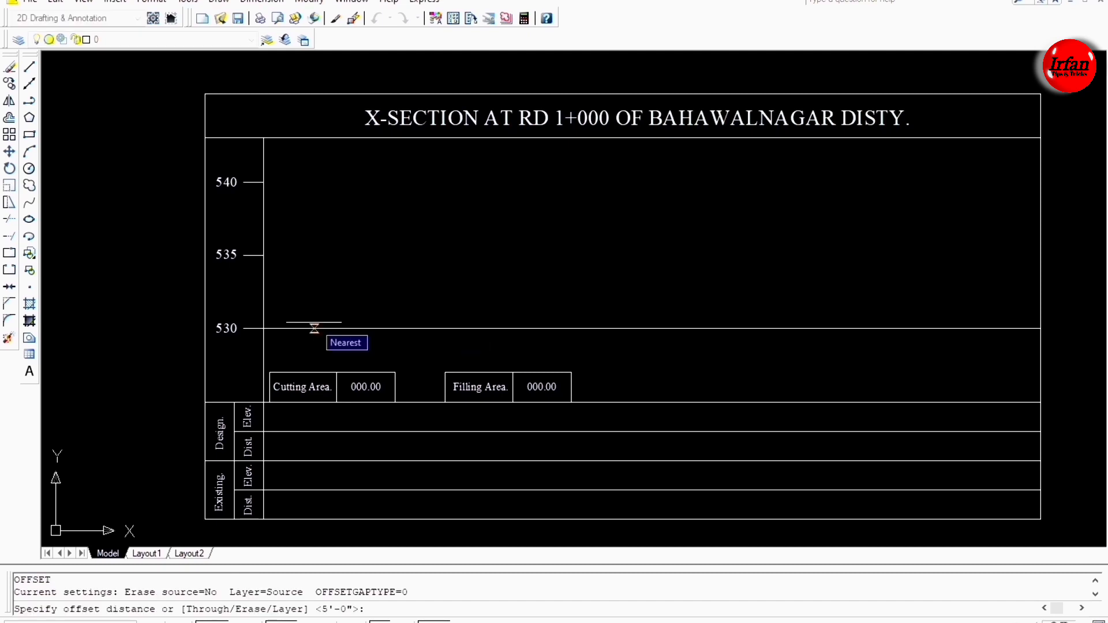
pyautogui.write("1'")
pyautogui.press('Return')
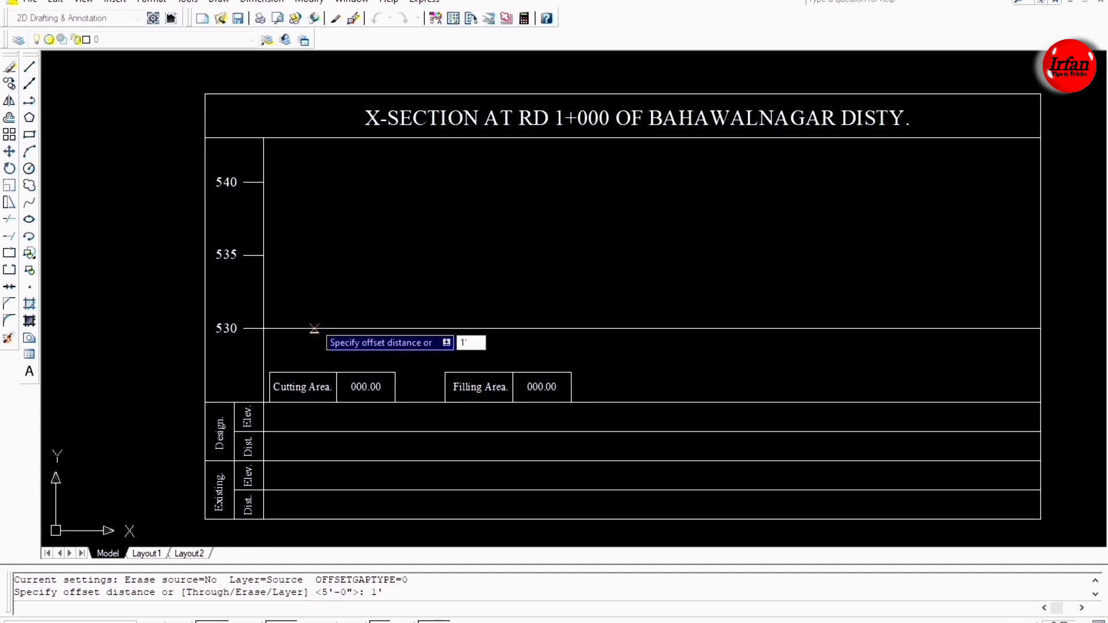
pyautogui.click(312, 329)
pyautogui.click(309, 318)
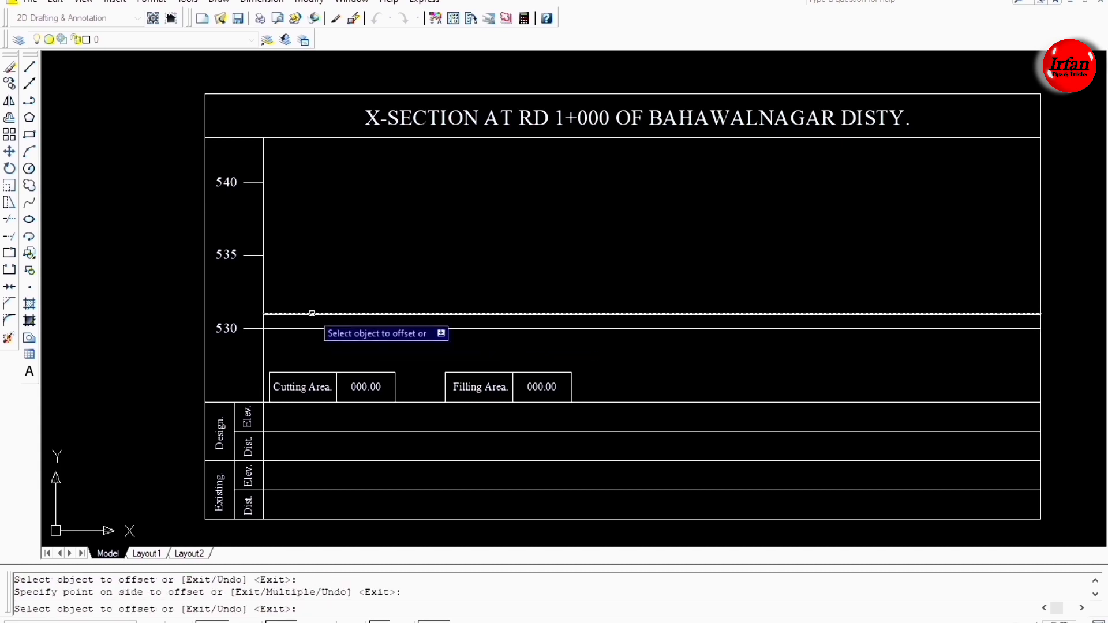
pyautogui.click(311, 313)
pyautogui.click(312, 300)
pyautogui.click(314, 299)
pyautogui.click(314, 287)
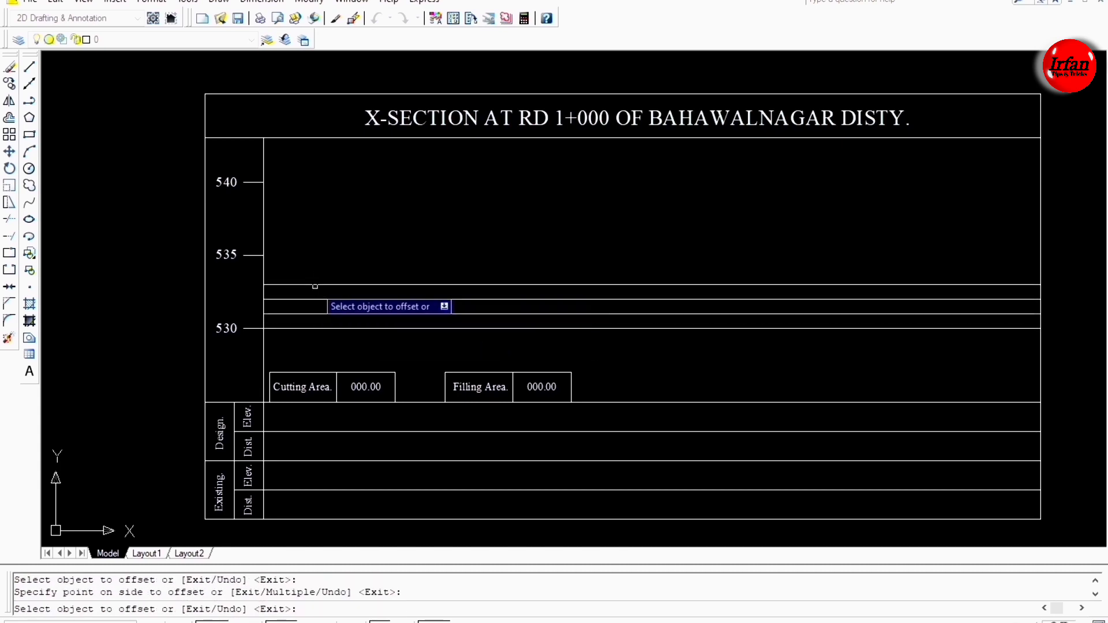
pyautogui.press('Escape')
# Erase the three offset lines above the 530 line.
pyautogui.click(332, 265)
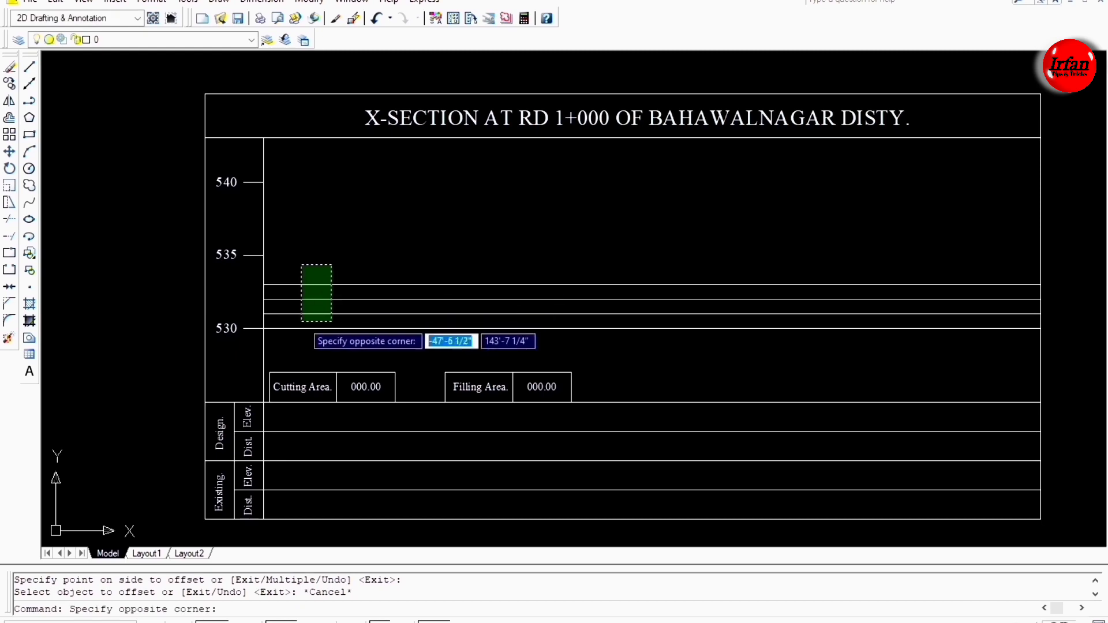
pyautogui.click(300, 316)
pyautogui.press('Delete')
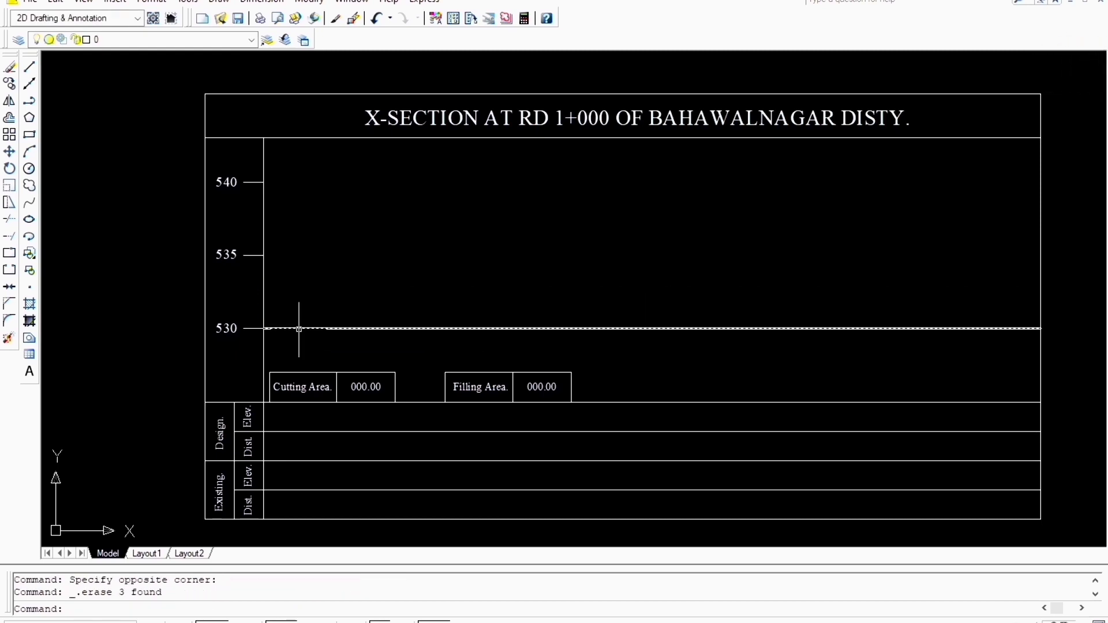
# Set up a rectangular array with 10 rows, 1 column, 1' row and column offsets, and an array angle of 180".
pyautogui.write('a')
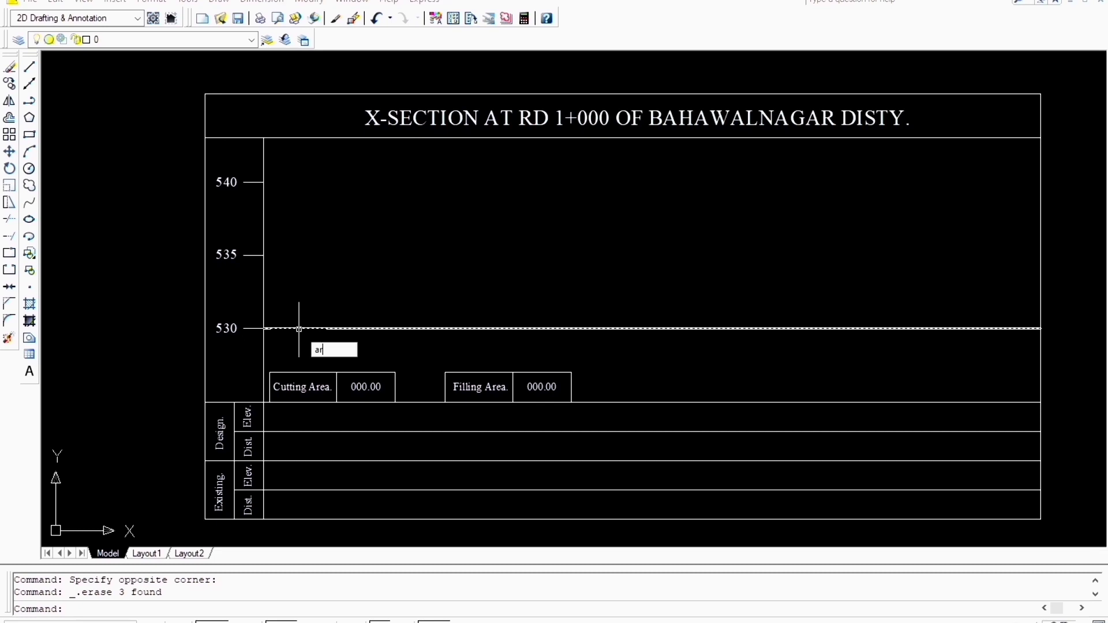
pyautogui.write('r')
pyautogui.press('Return')
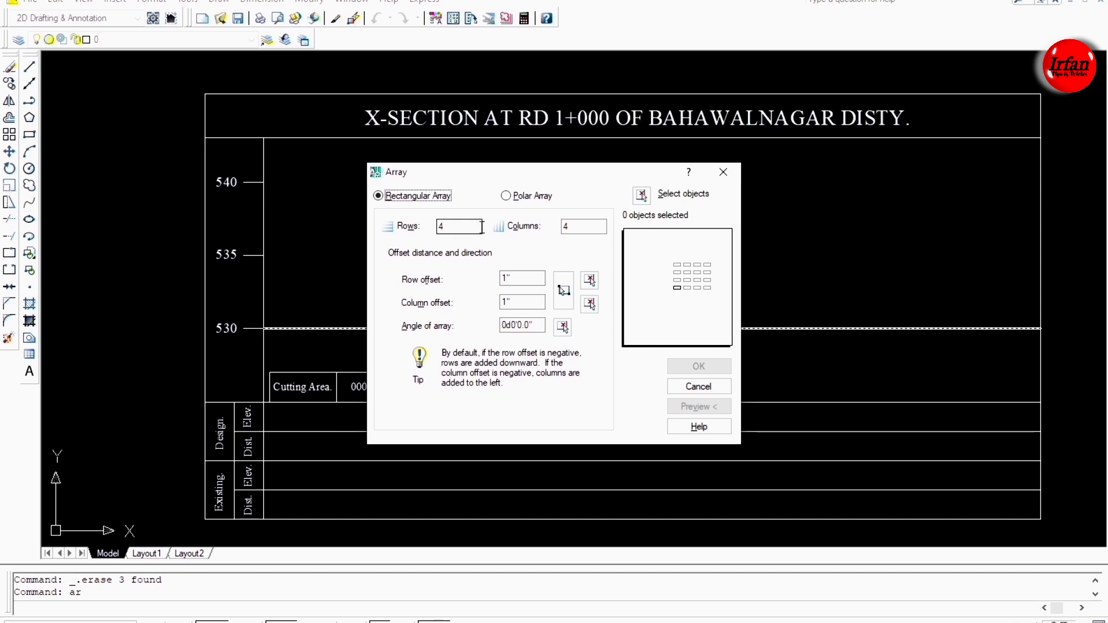
pyautogui.moveTo(582, 226); pyautogui.dragTo(553, 220)
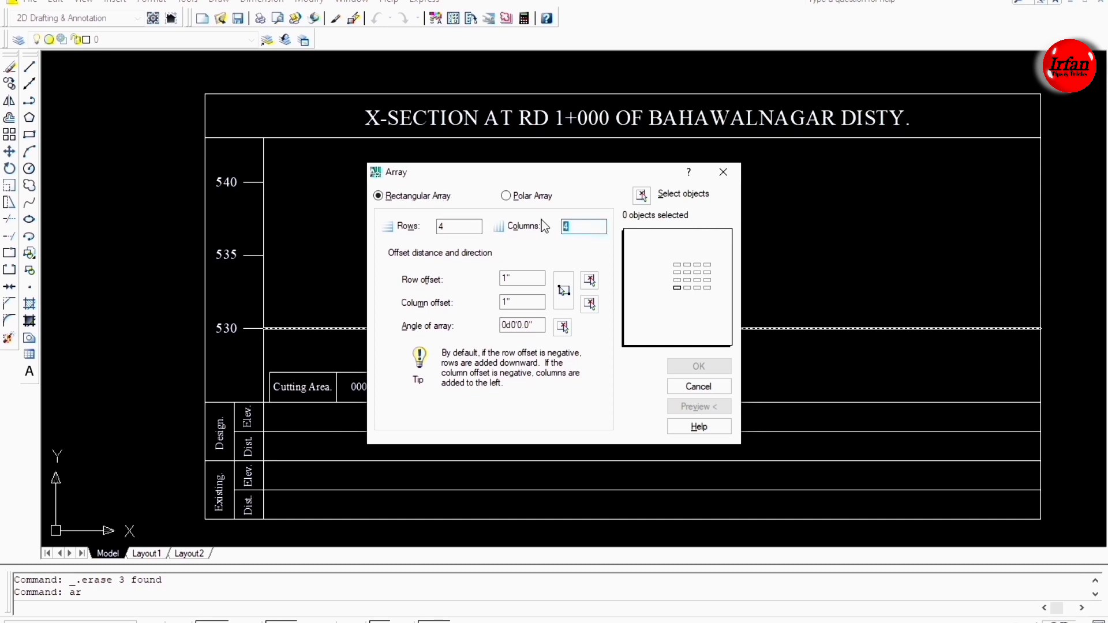
pyautogui.moveTo(479, 226); pyautogui.dragTo(453, 226)
pyautogui.write('10')
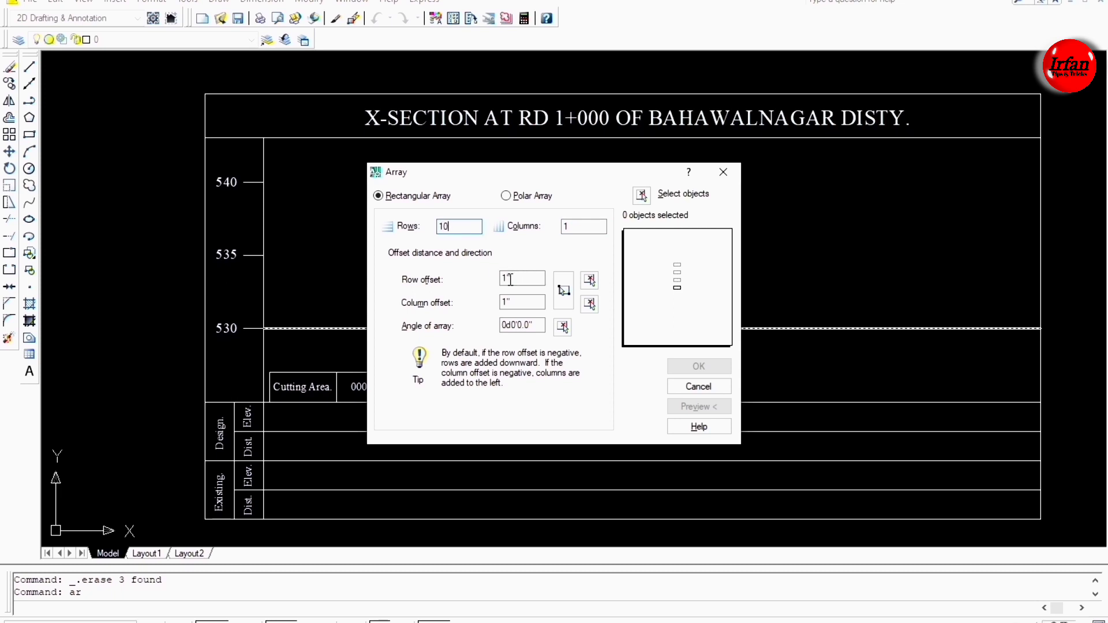
pyautogui.click(515, 279)
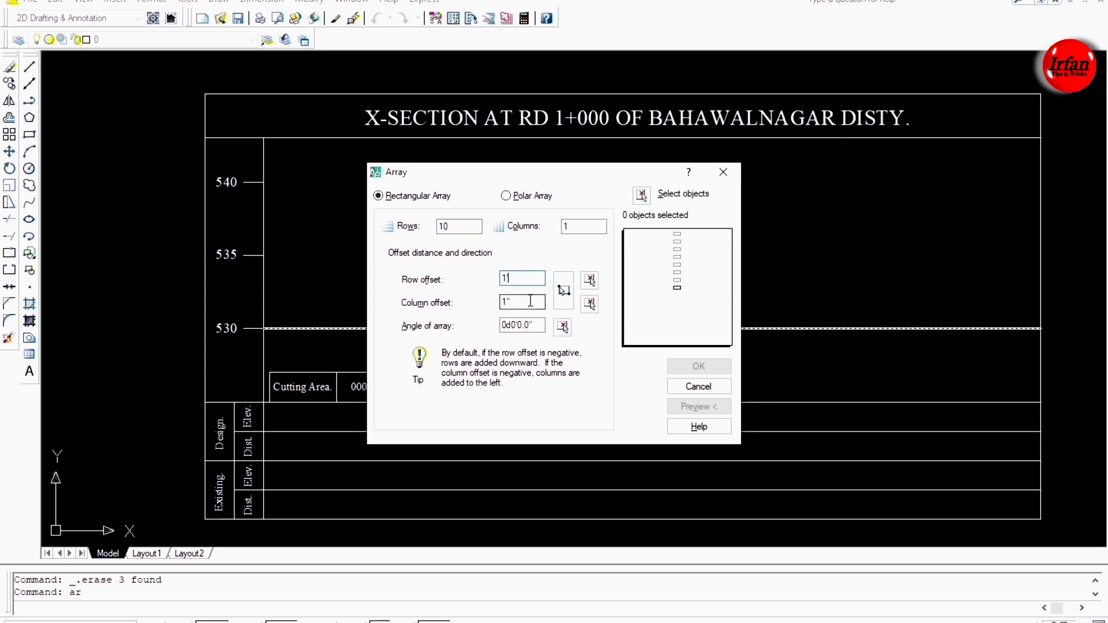
pyautogui.write("'")
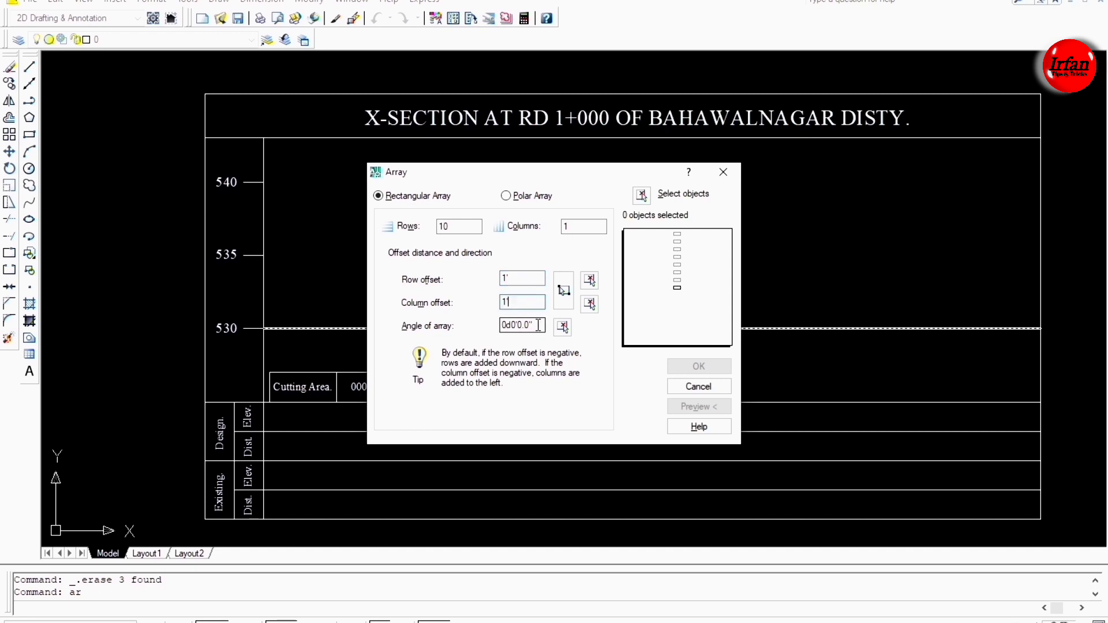
pyautogui.moveTo(531, 325); pyautogui.dragTo(500, 319)
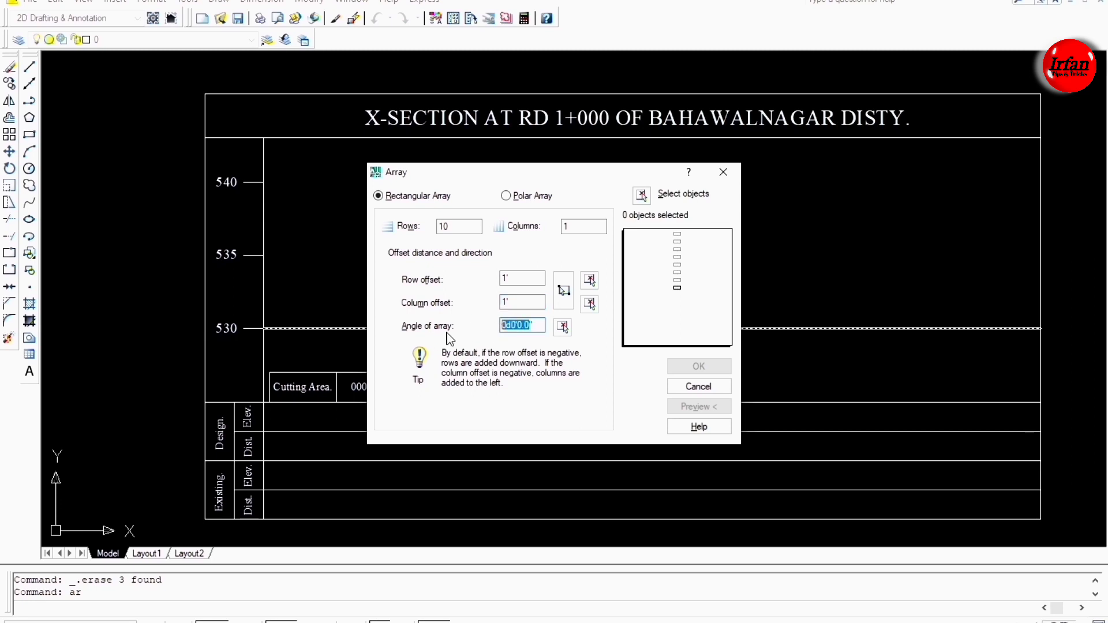
pyautogui.write('180')
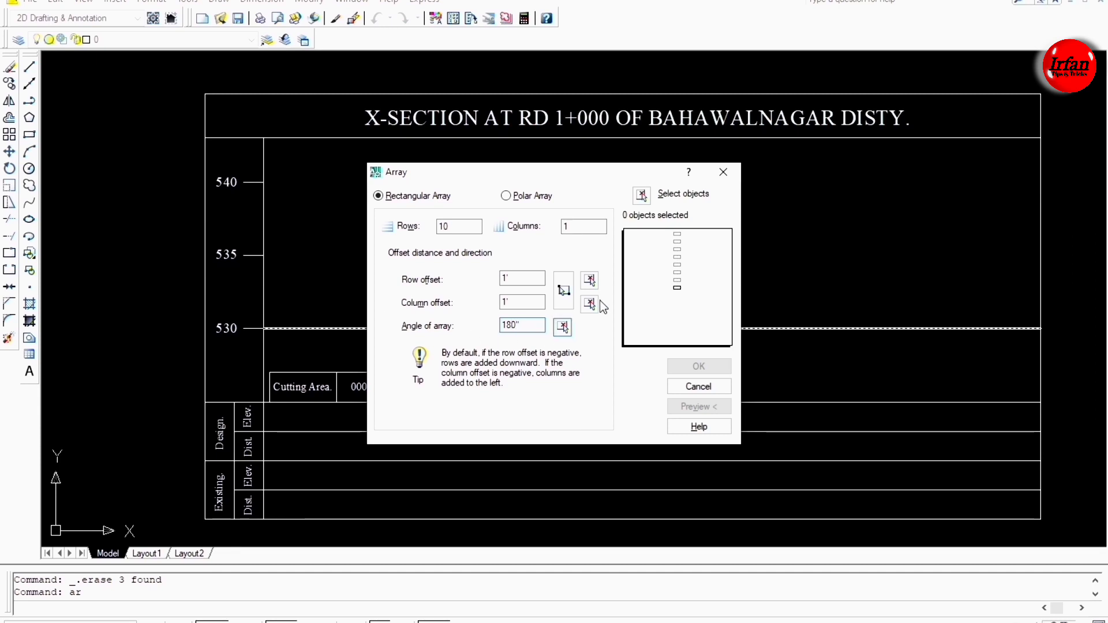
# Select the horizontal line at the 530 tick as the array object and create the array.
pyautogui.click(641, 196)
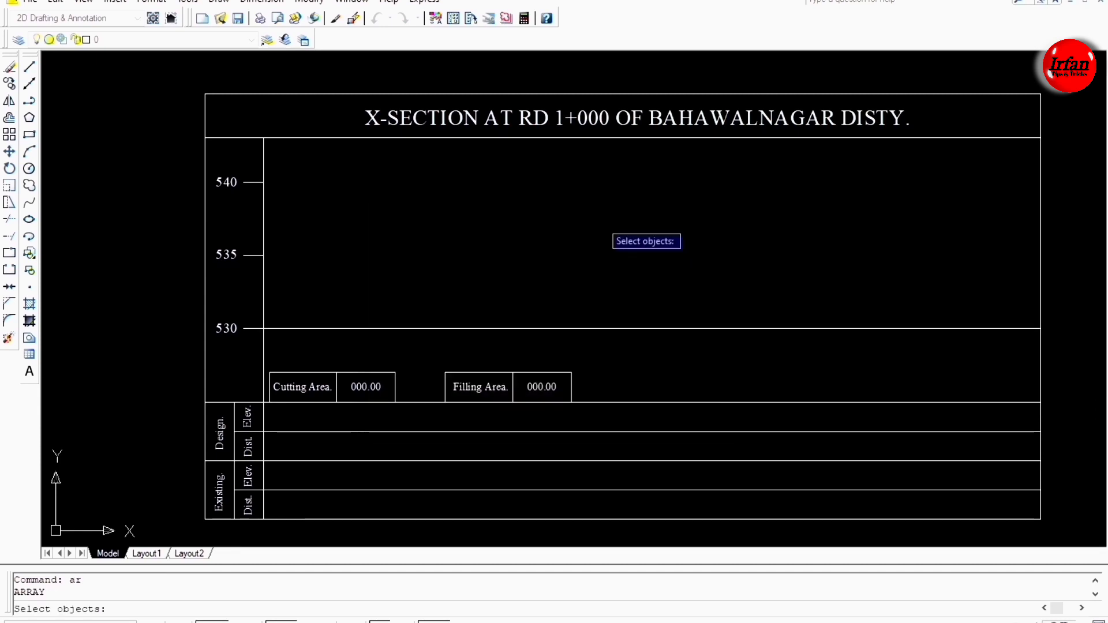
pyautogui.click(410, 328)
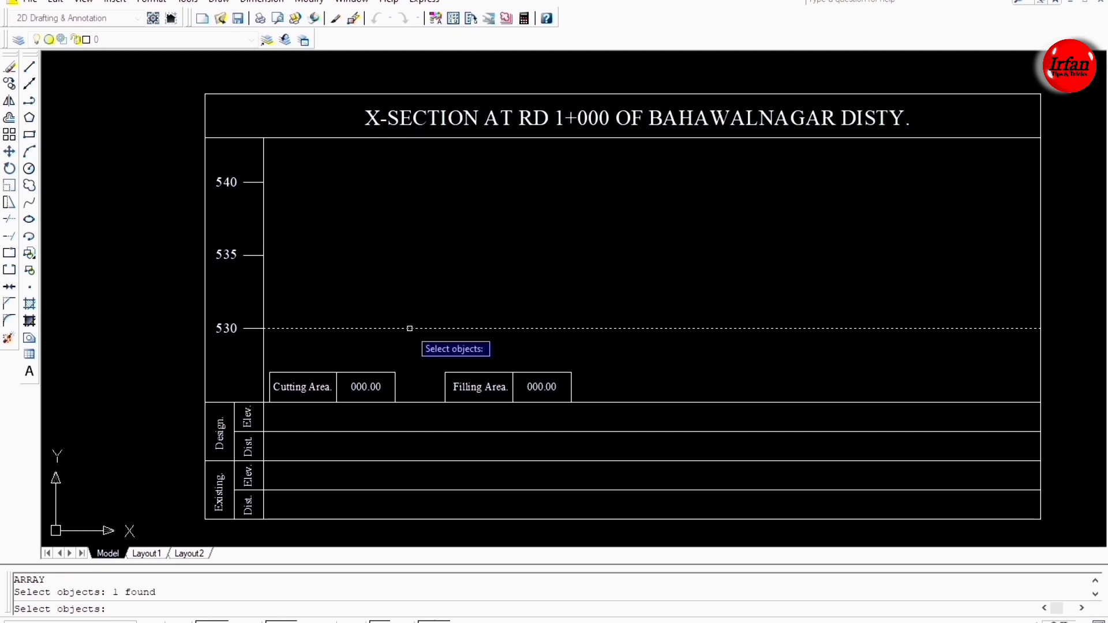
pyautogui.press('Return')
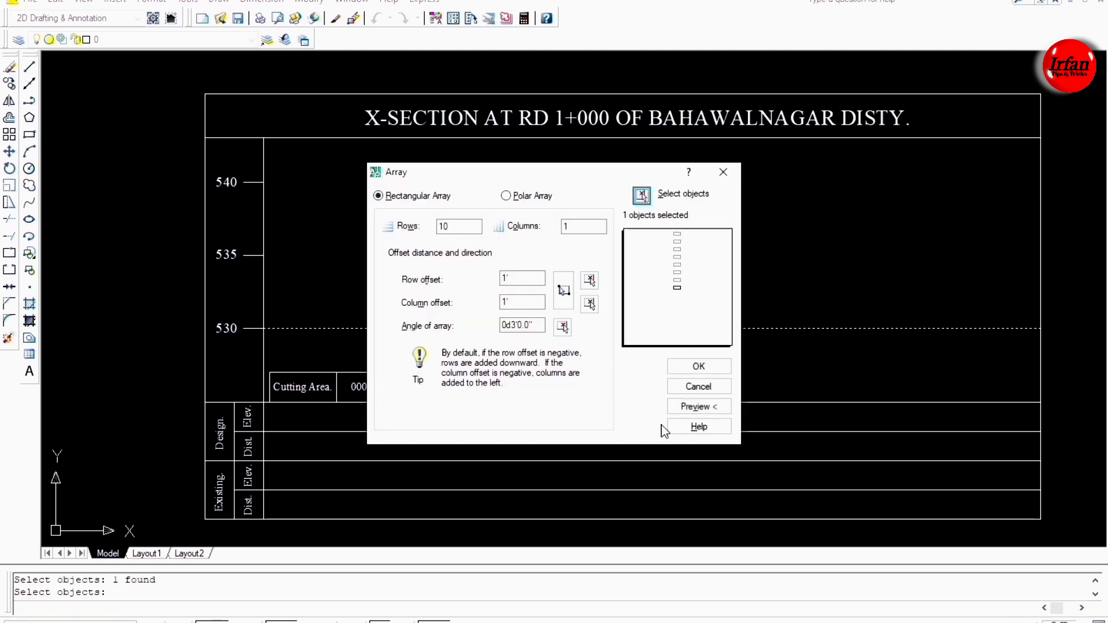
pyautogui.click(697, 369)
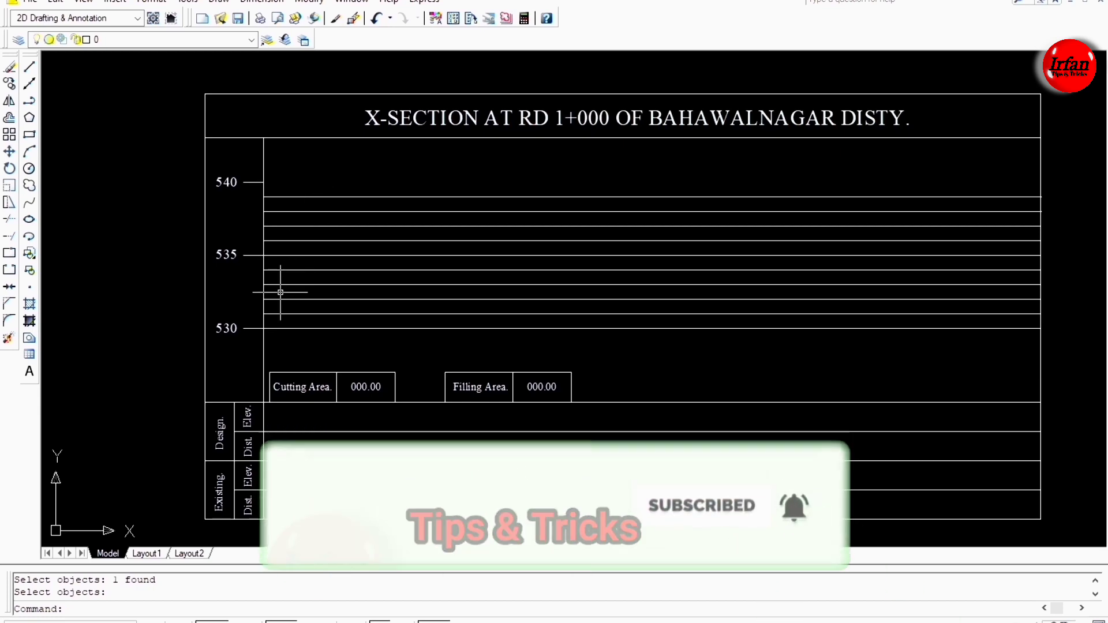
# Offset the topmost horizontal grid line upward by 1' to the 540 tick.
pyautogui.press('Escape')
pyautogui.write('o')
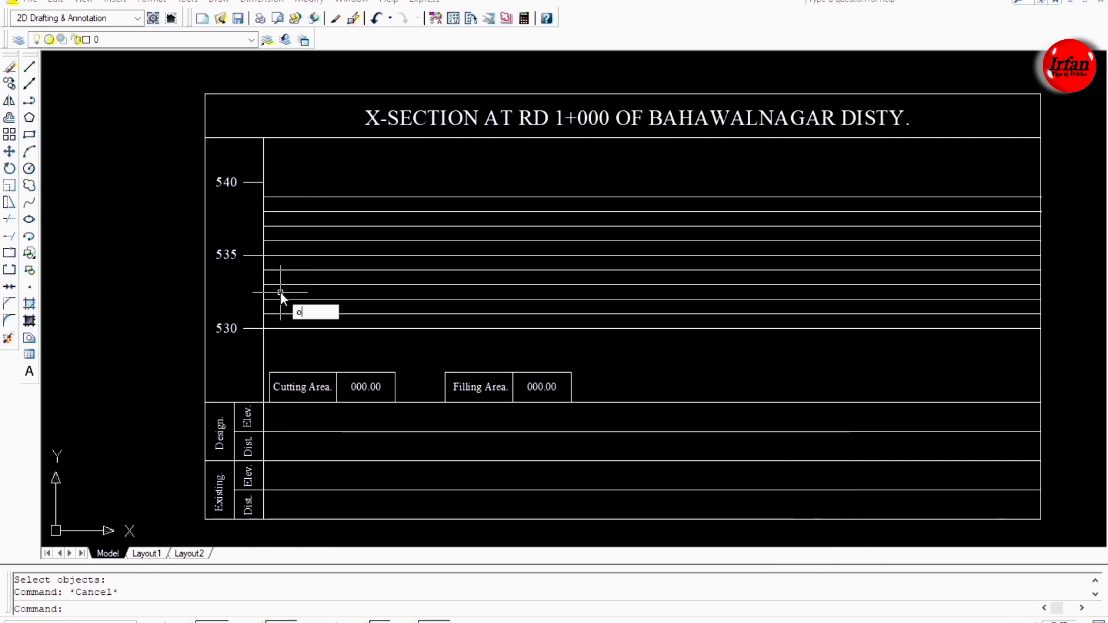
pyautogui.press('Return')
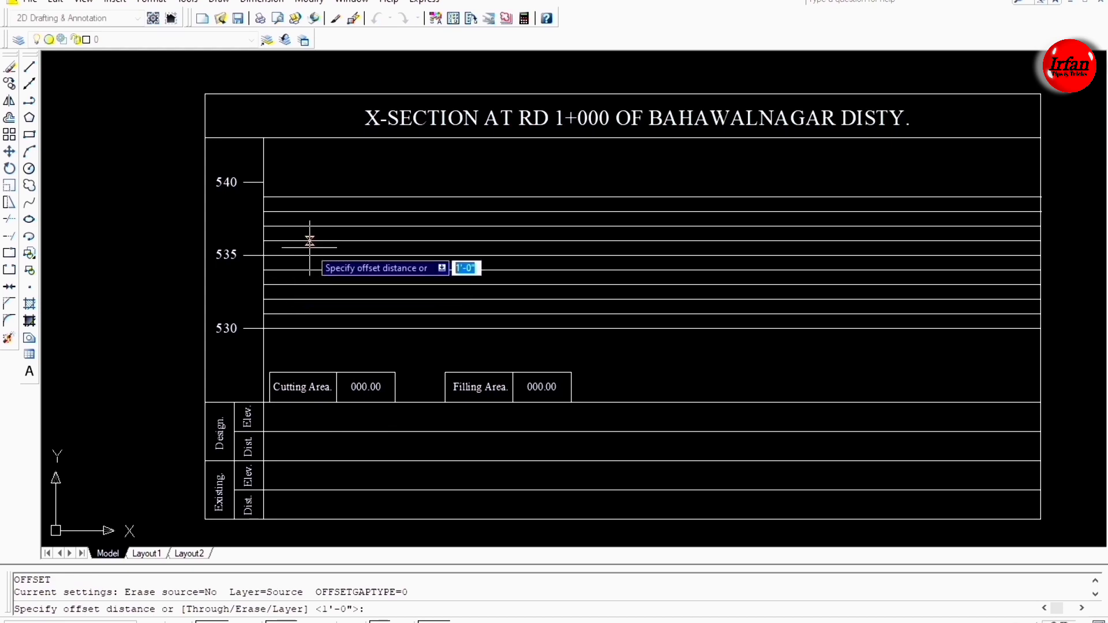
pyautogui.write("1'")
pyautogui.press('Return')
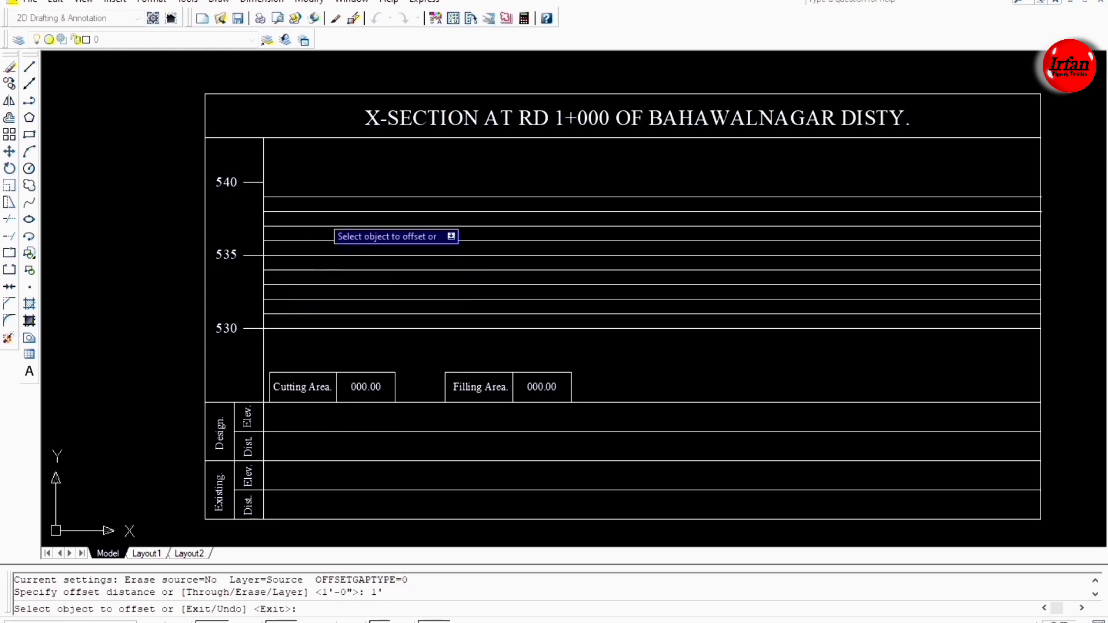
pyautogui.click(325, 197)
pyautogui.click(327, 184)
pyautogui.press('Escape')
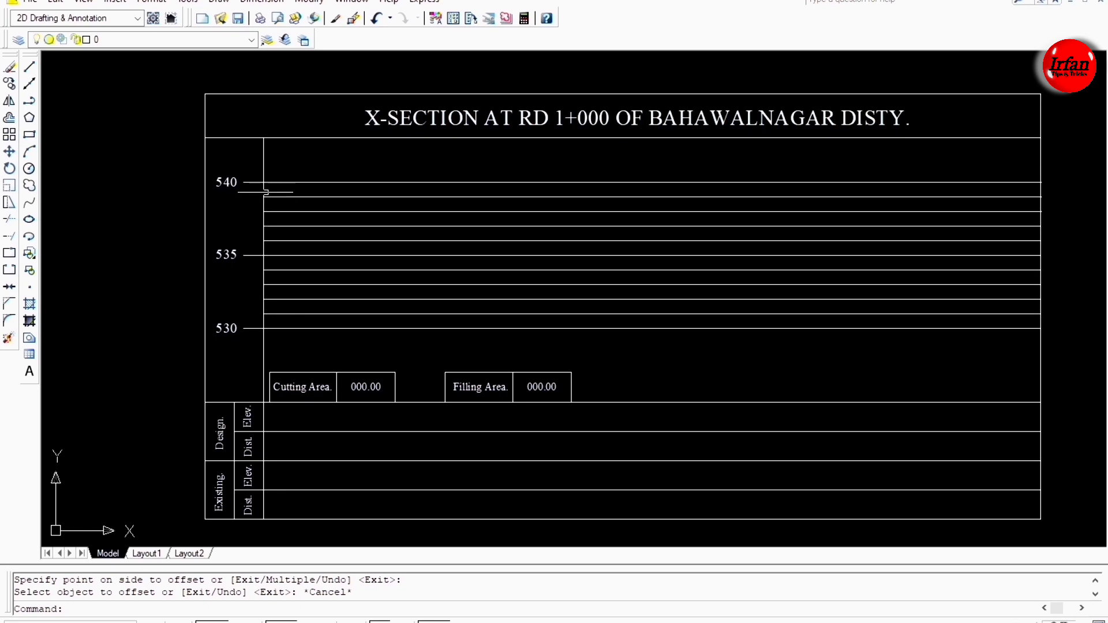
# Undo the last offset, and offset the vertical line beside the elevation scale 1' toward the drawing area.
pyautogui.hotkey('ctrl', 'z')
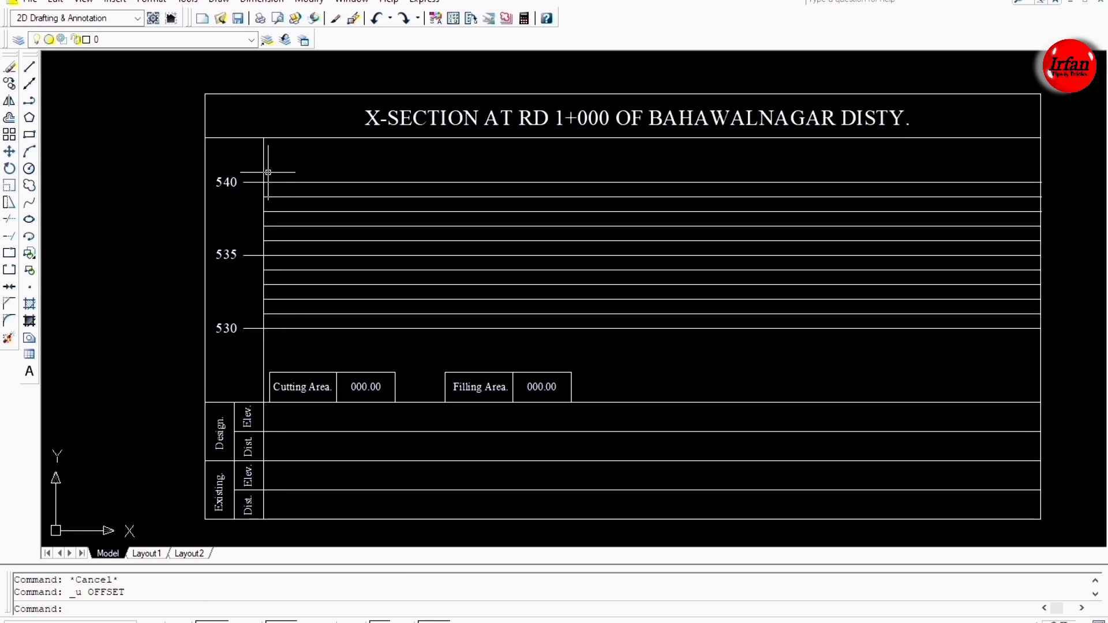
pyautogui.write('o')
pyautogui.press('Return')
pyautogui.write('1')
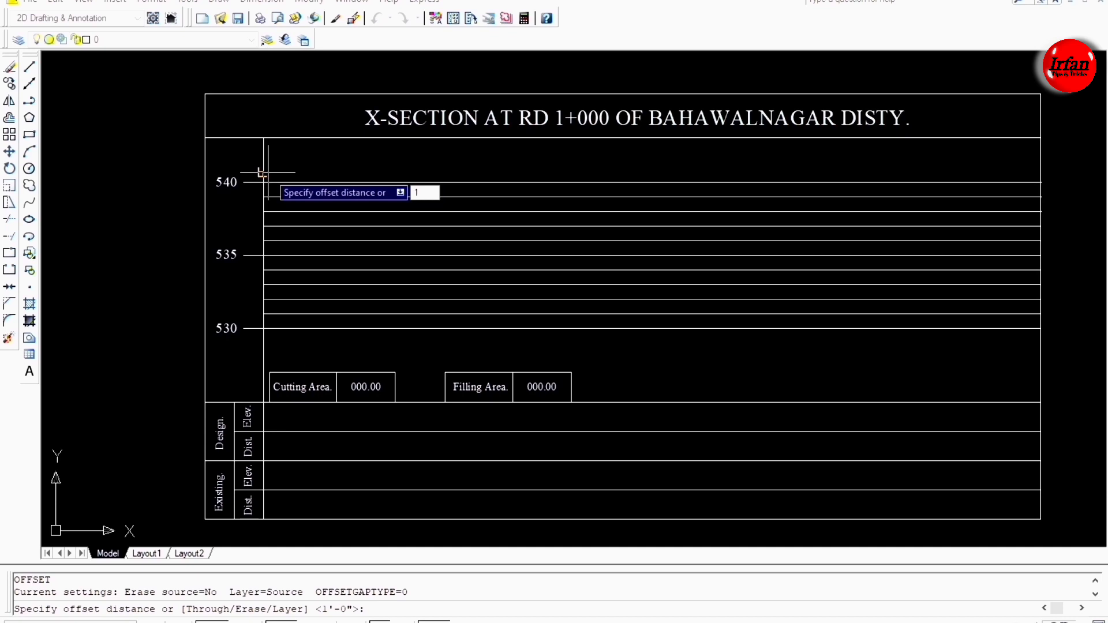
pyautogui.press('Return')
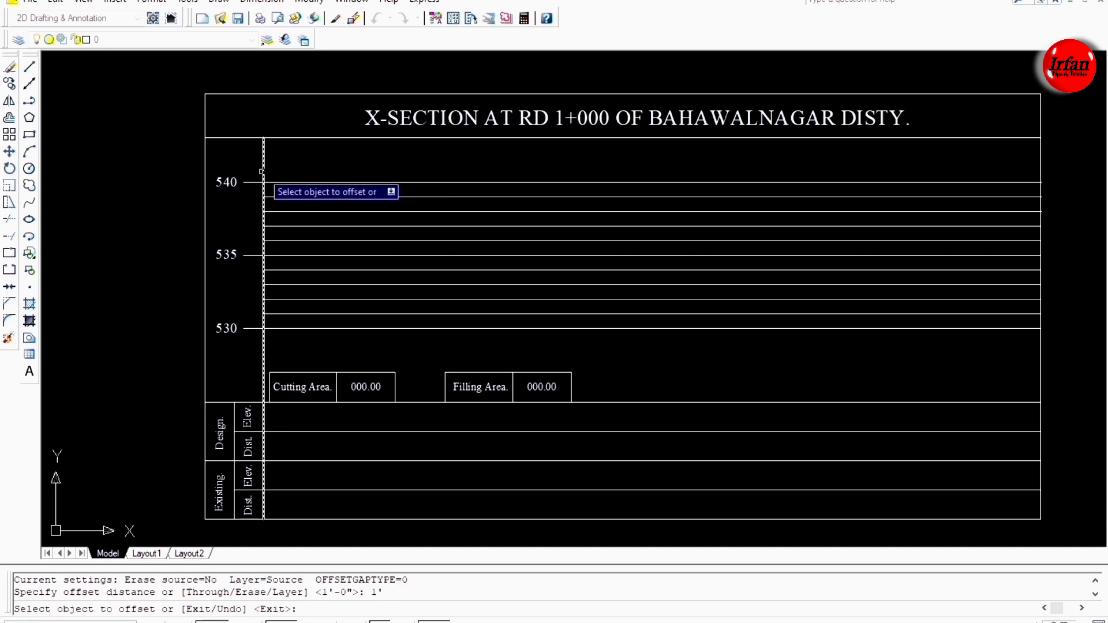
pyautogui.click(263, 172)
pyautogui.click(277, 175)
pyautogui.press('Escape')
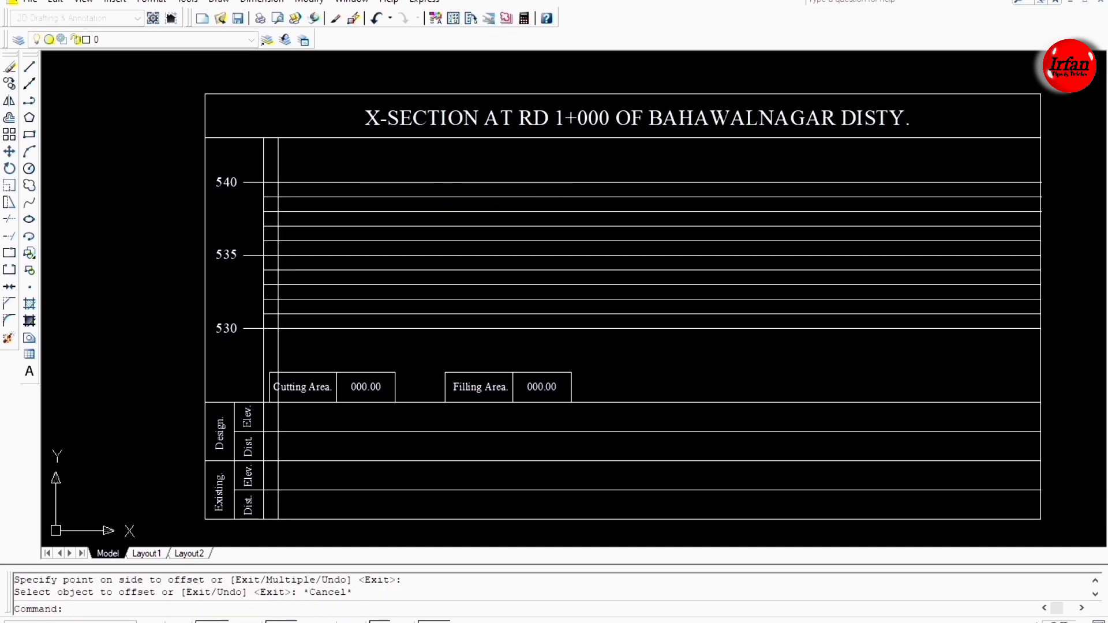
# Trim the offset vertical line to the span between 530 and 540, and erase its leftover piece through the lower table.
pyautogui.write('tr')
pyautogui.press('Return')
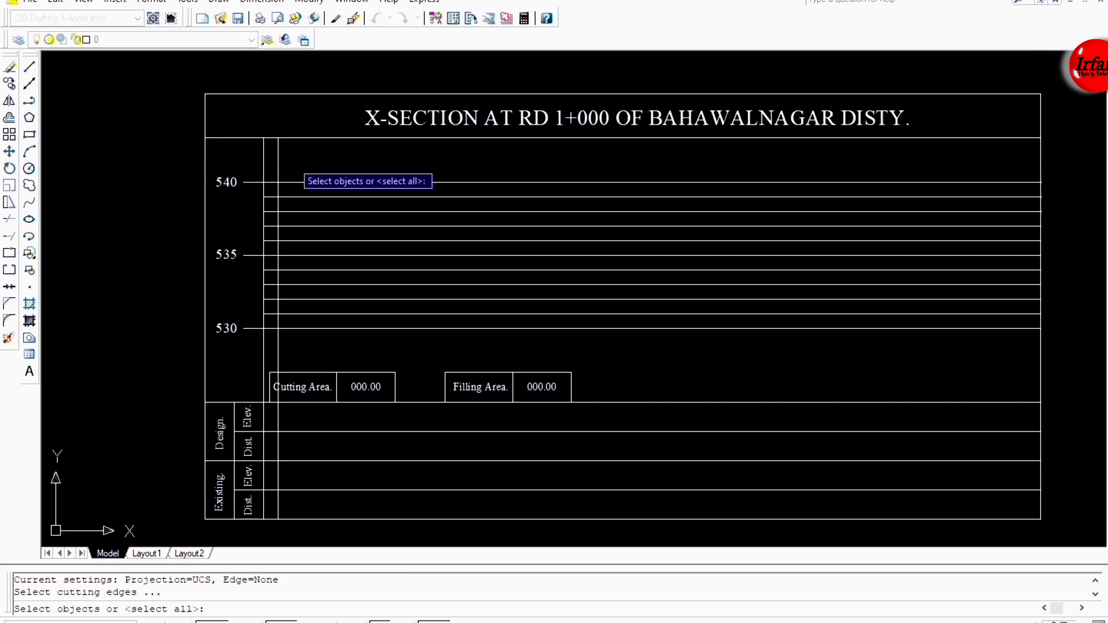
pyautogui.press('Return')
pyautogui.click(279, 171)
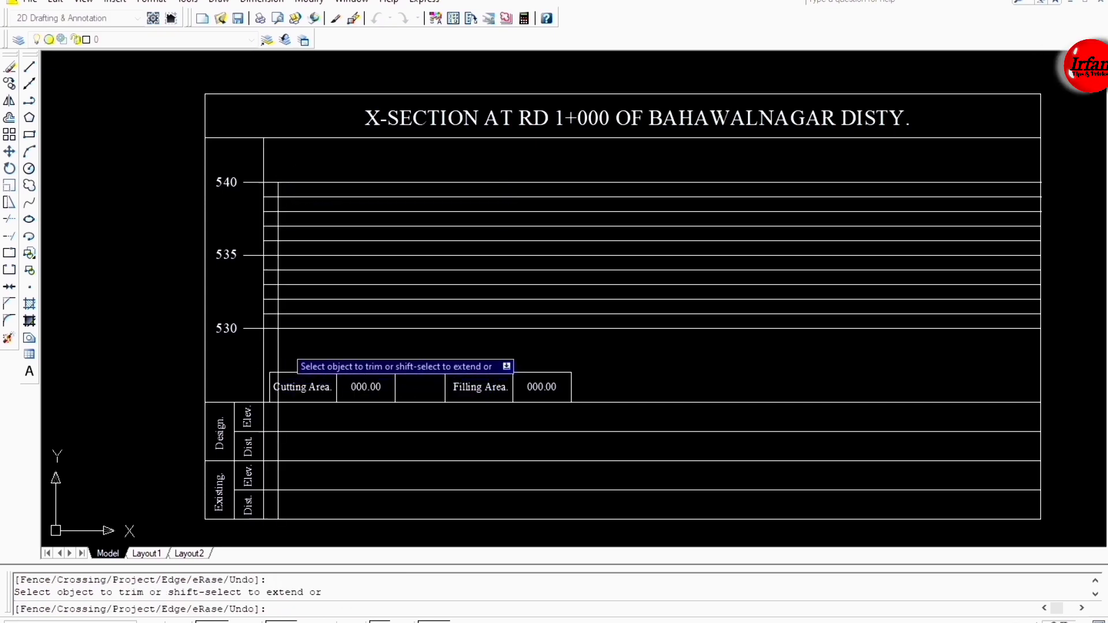
pyautogui.click(278, 348)
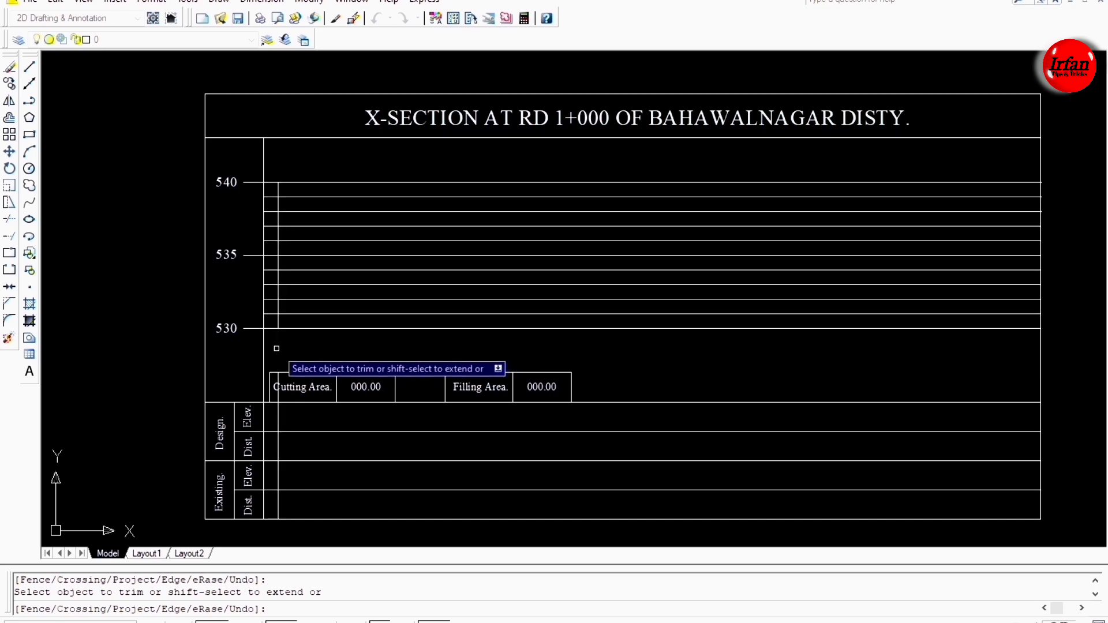
pyautogui.press('Escape')
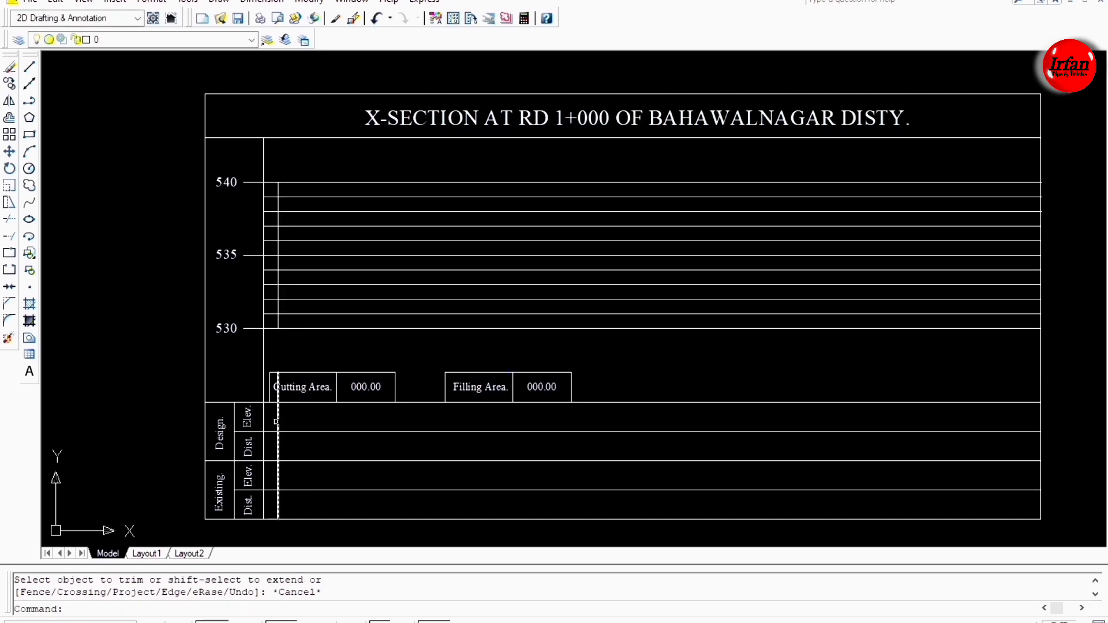
pyautogui.click(277, 418)
pyautogui.press('Delete')
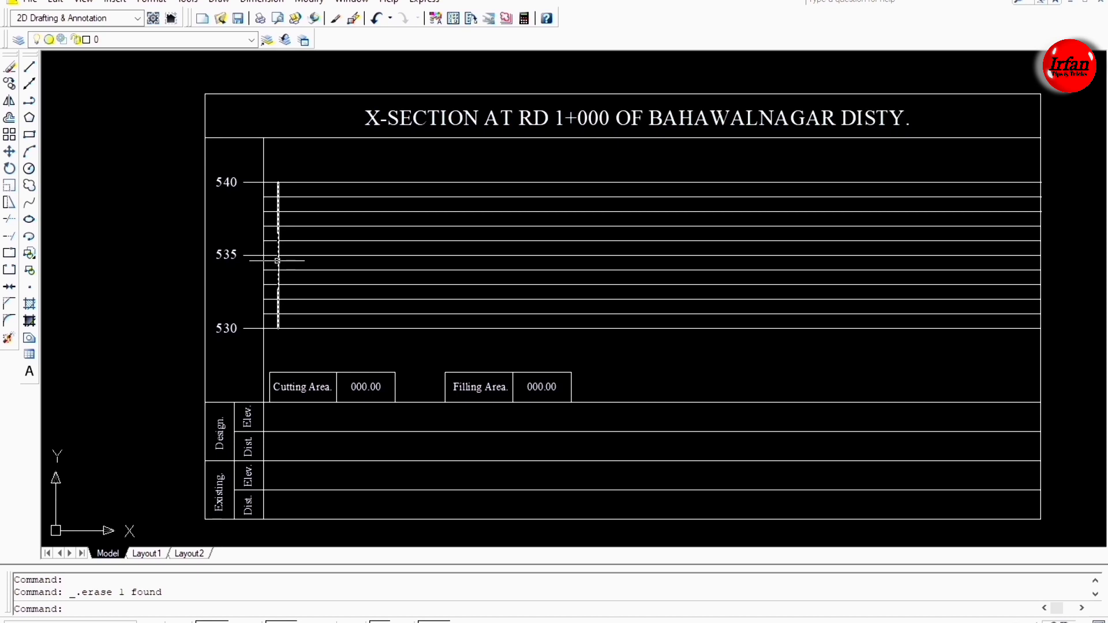
# Set up a rectangular array with 1 row, 50 columns and an array angle of 360.
pyautogui.write('ar')
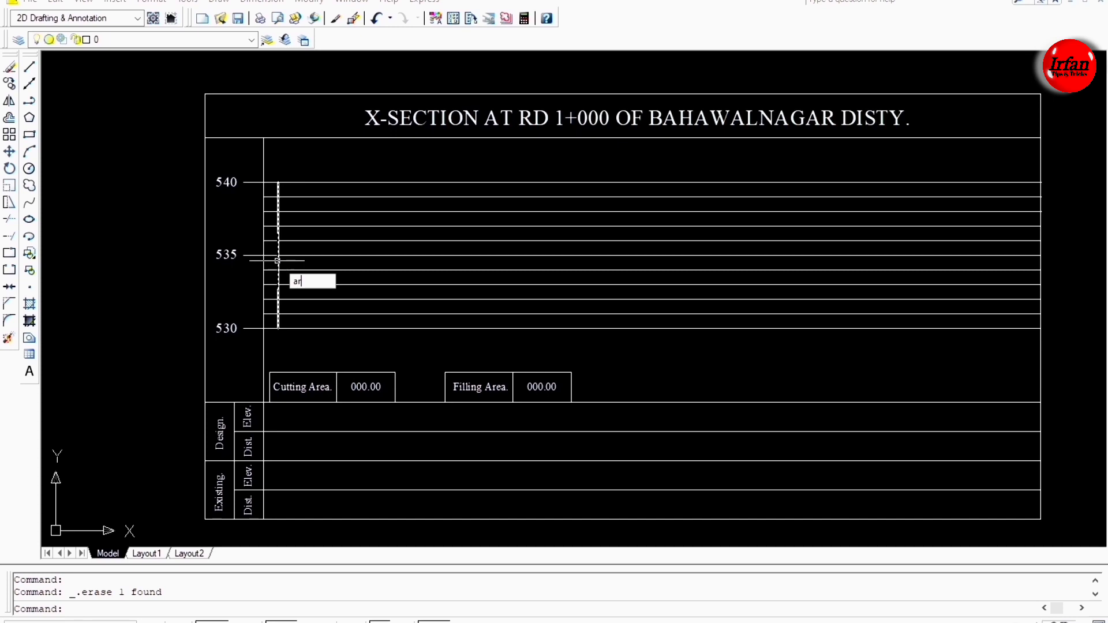
pyautogui.press('Return')
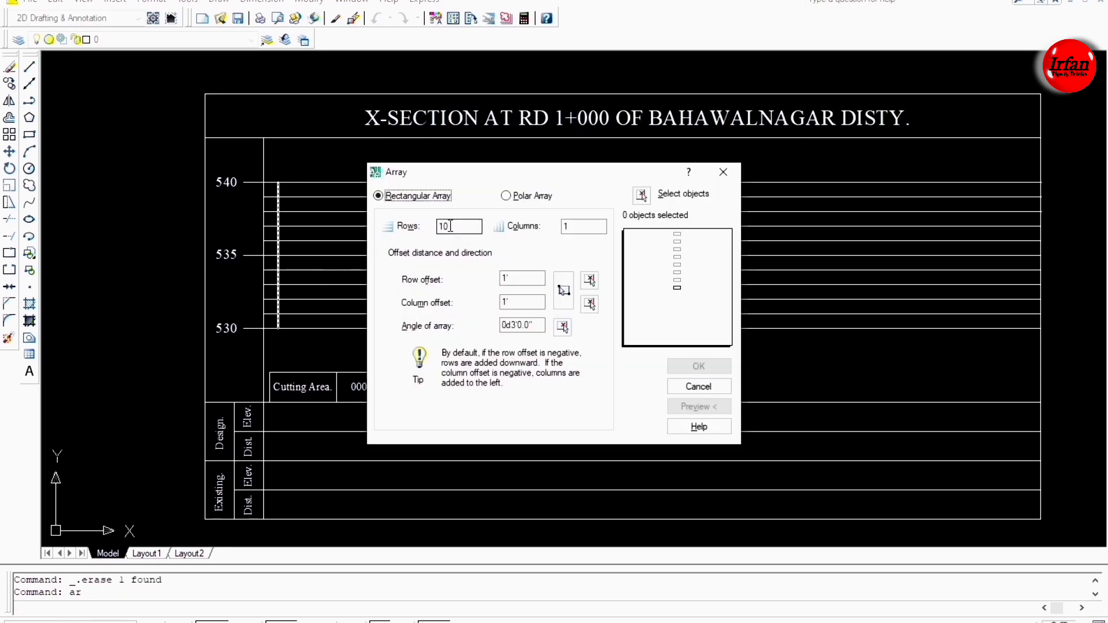
pyautogui.doubleClick(442, 225)
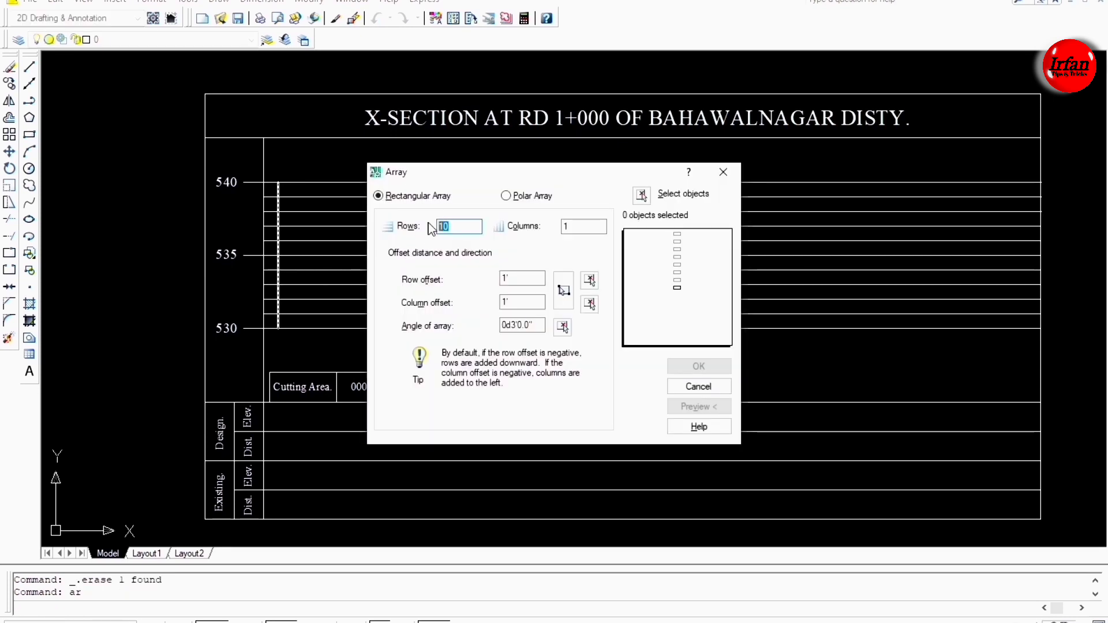
pyautogui.write('1')
pyautogui.click(581, 225)
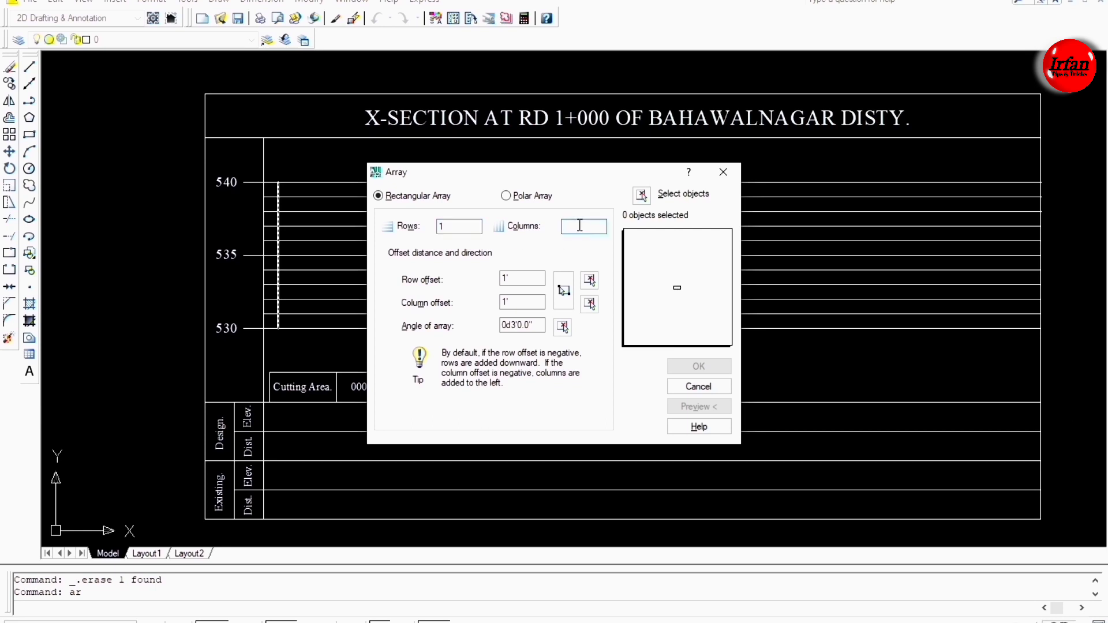
pyautogui.write('50')
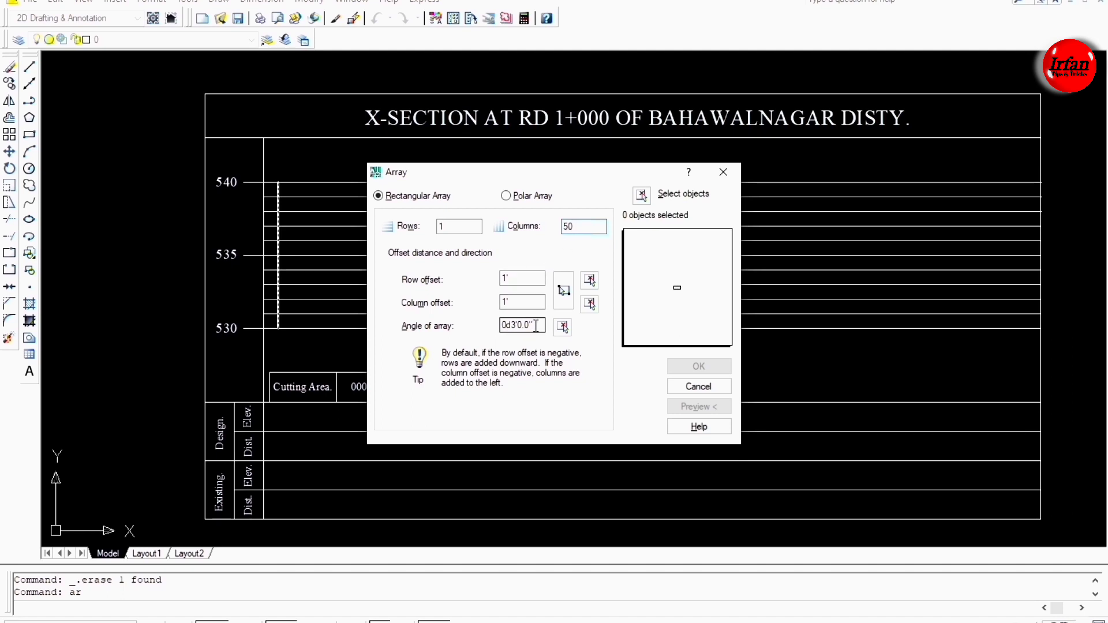
pyautogui.moveTo(535, 326); pyautogui.dragTo(500, 323)
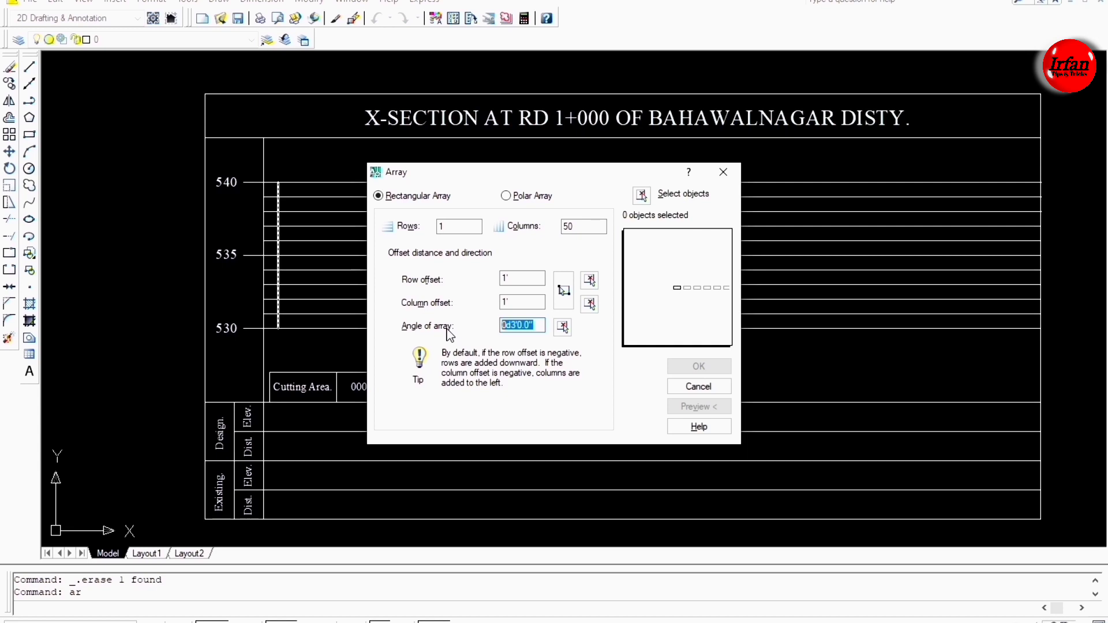
pyautogui.write('360')
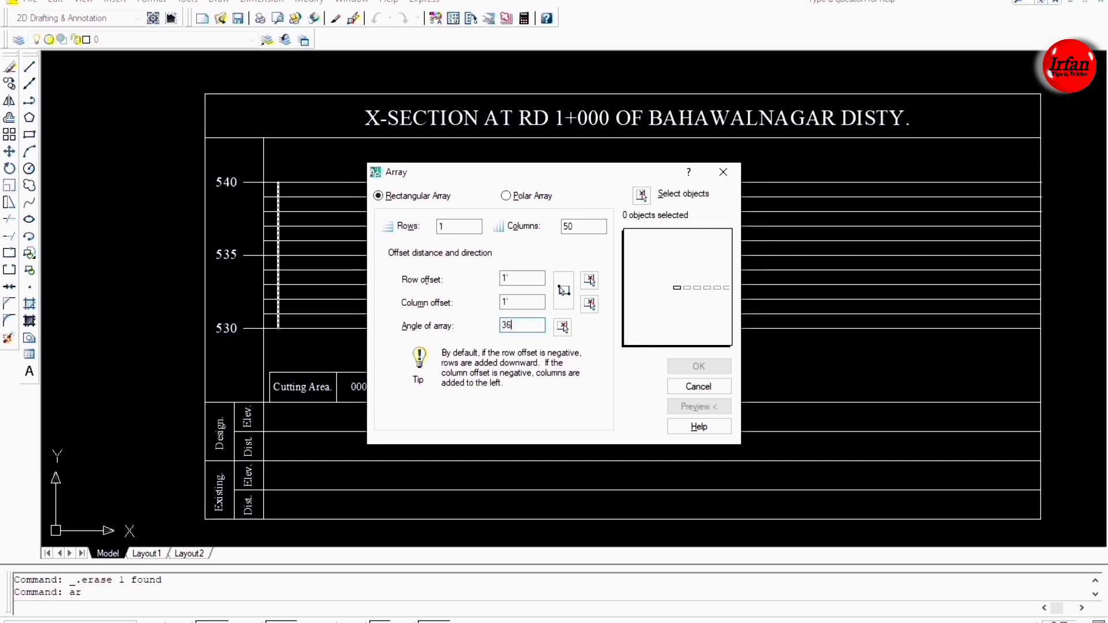
# Select the trimmed vertical line between 530 and 540 as the array object and create the array.
pyautogui.click(642, 197)
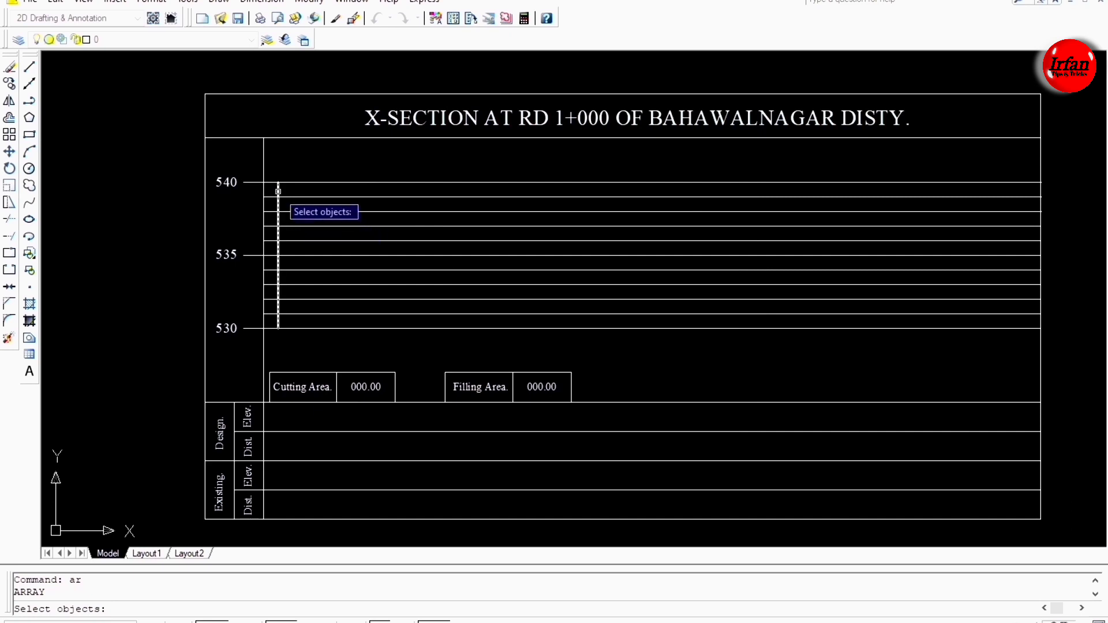
pyautogui.click(278, 191)
pyautogui.press('Return')
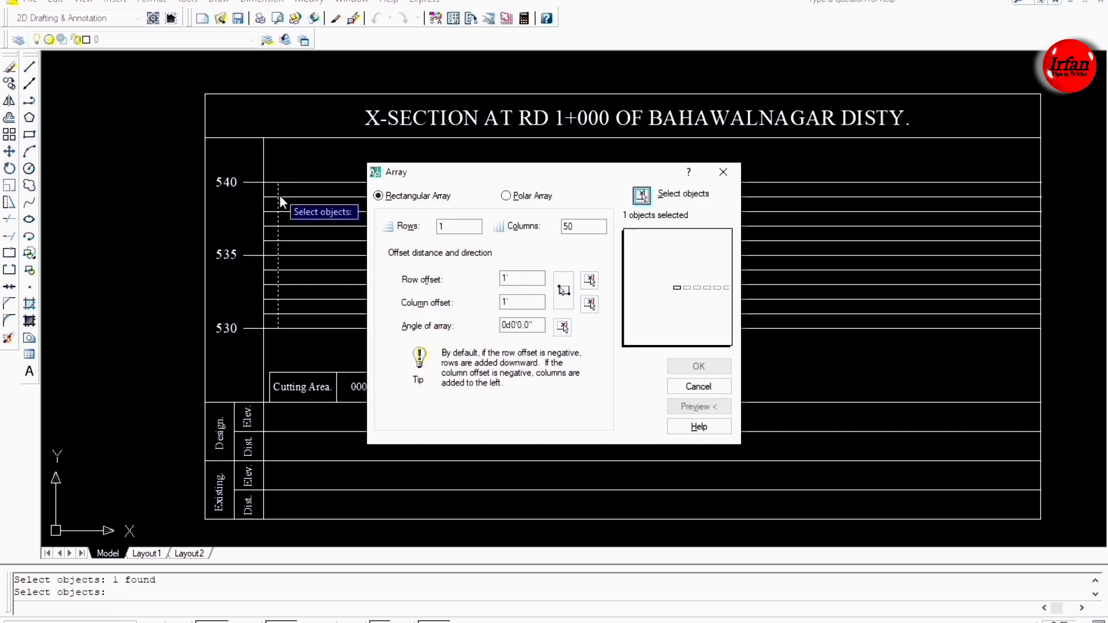
pyautogui.click(696, 367)
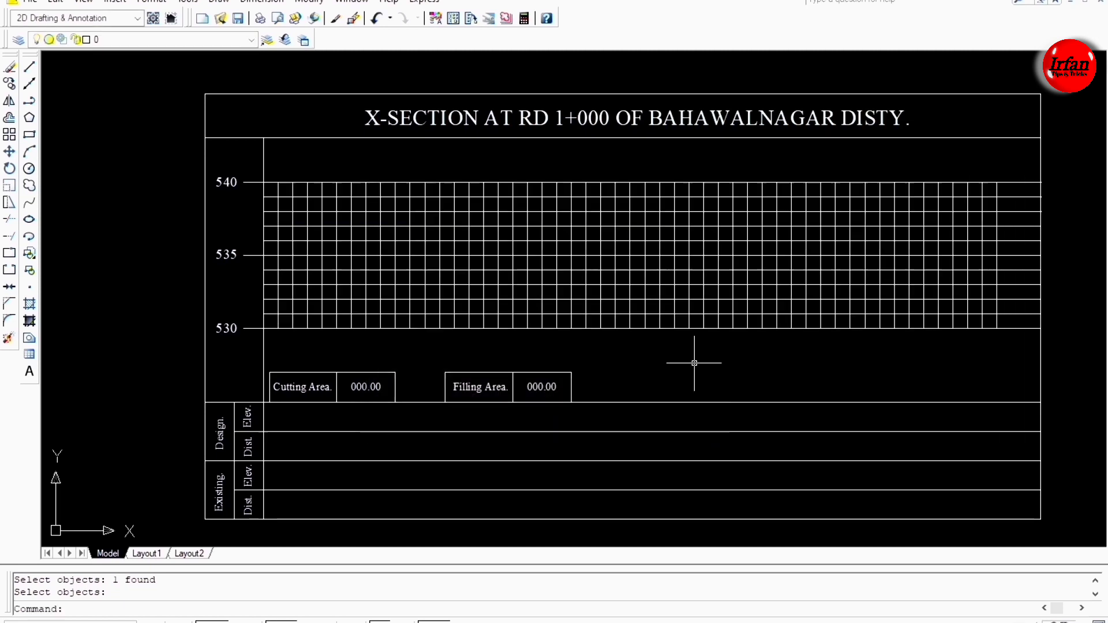
# Offset the grid's last vertical line by 1' twice in succession to fill the gap up to the sheet's border.
pyautogui.click(995, 264)
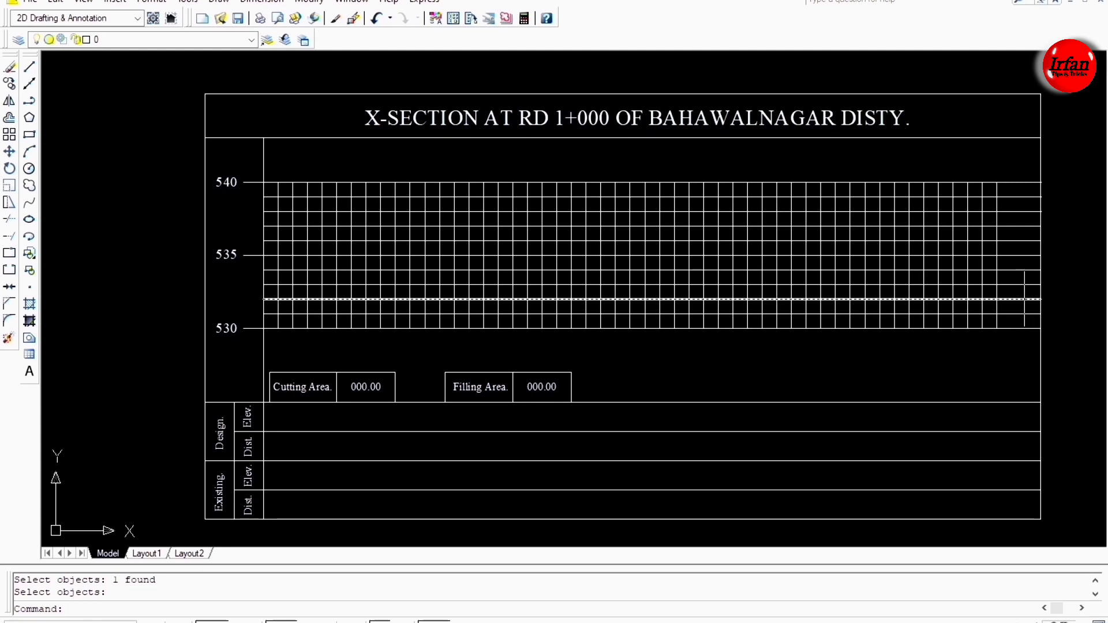
pyautogui.press('Escape')
pyautogui.write('o')
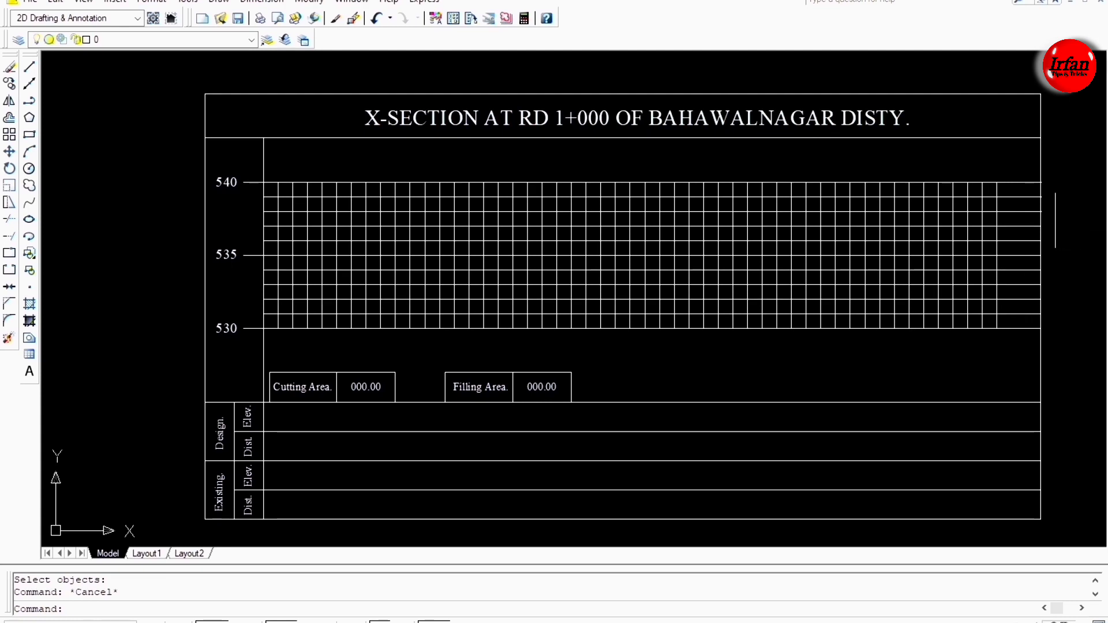
pyautogui.press('Return')
pyautogui.write('1')
pyautogui.press('Return')
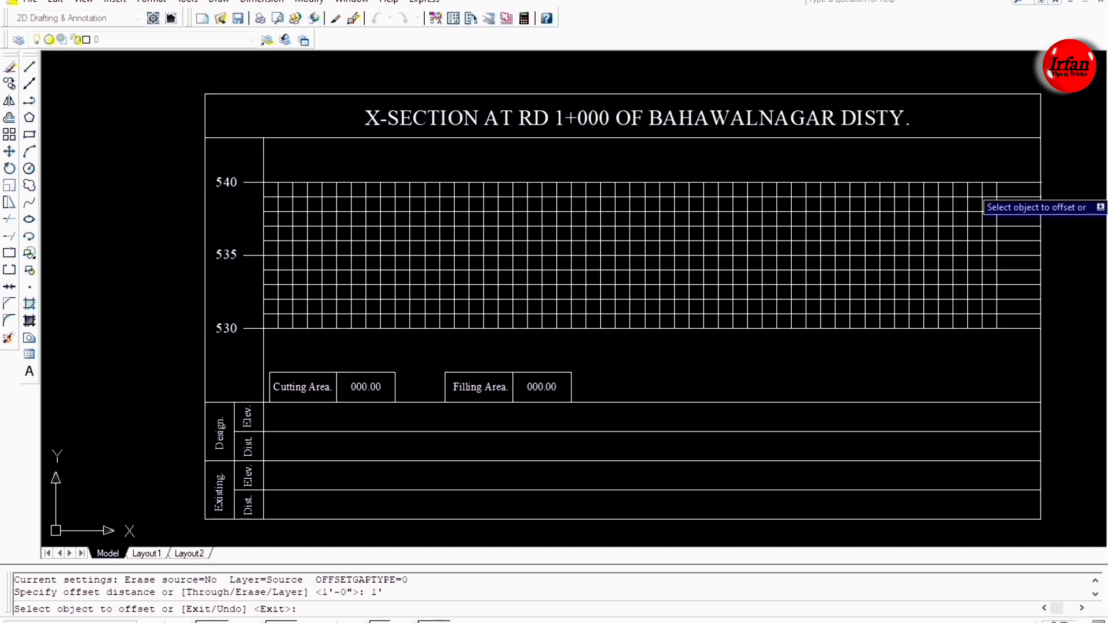
pyautogui.scroll(3, 1073, 187)
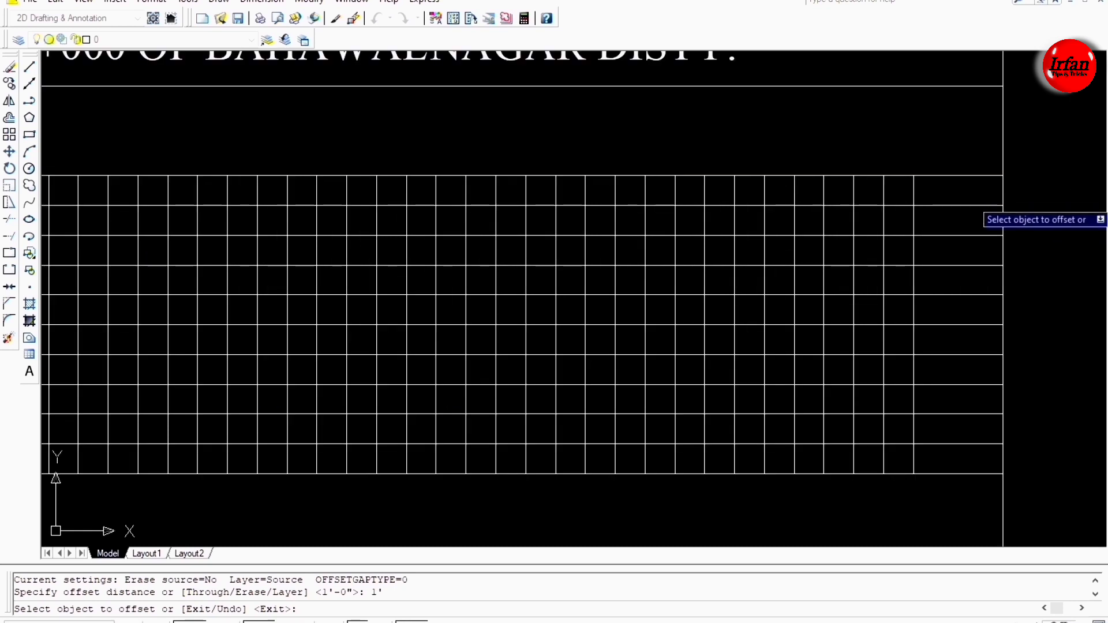
pyautogui.click(912, 192)
pyautogui.click(928, 184)
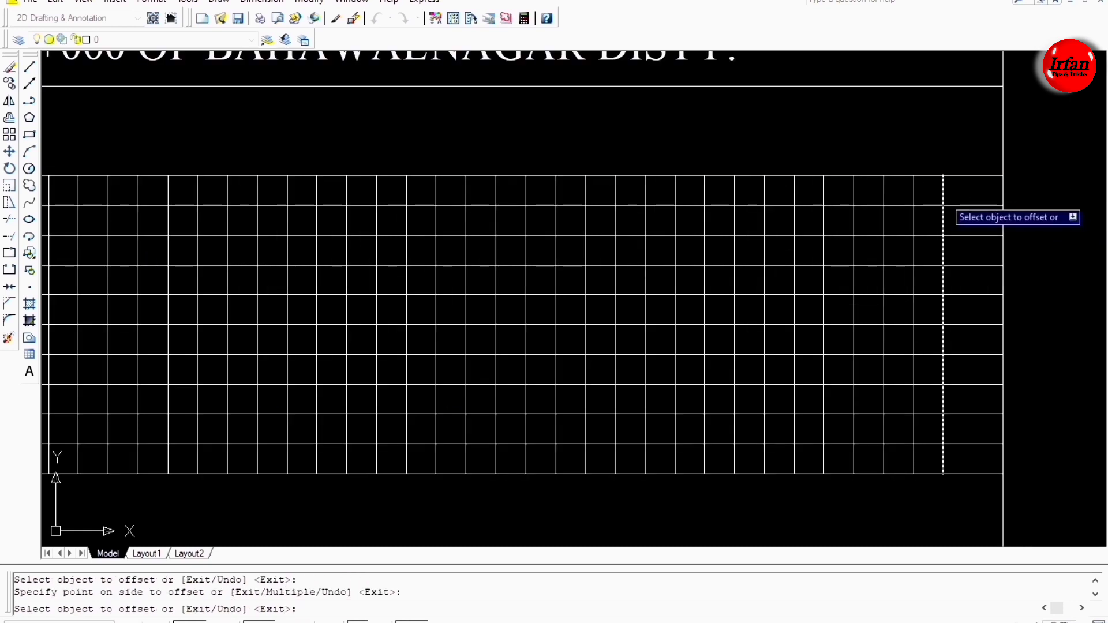
pyautogui.click(943, 197)
pyautogui.click(962, 195)
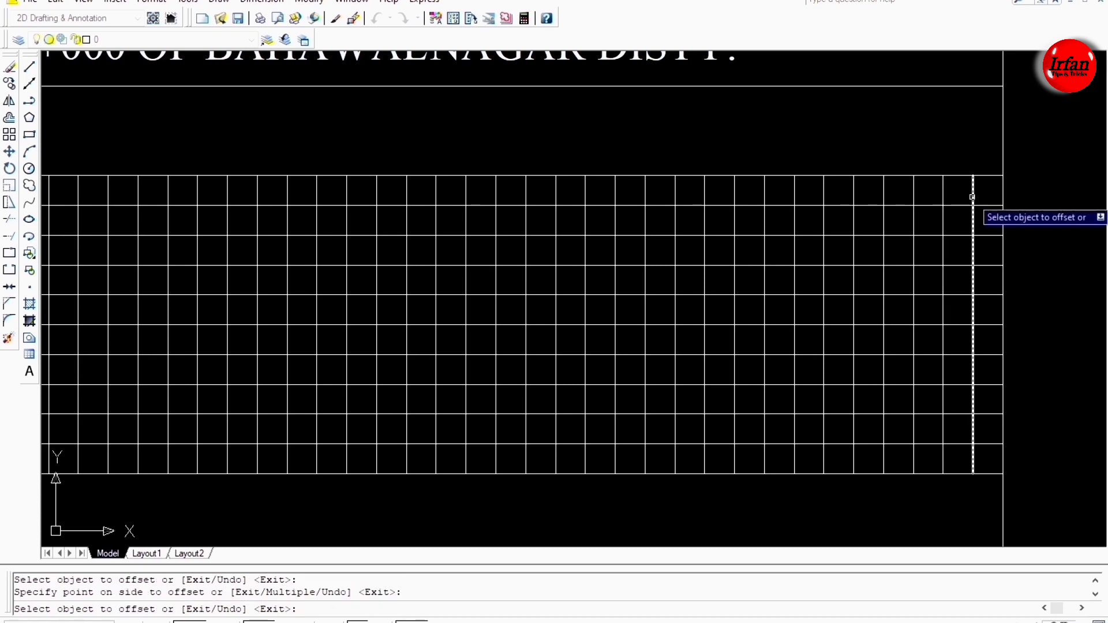
pyautogui.press('Escape')
pyautogui.scroll(-2, 1028, 225)
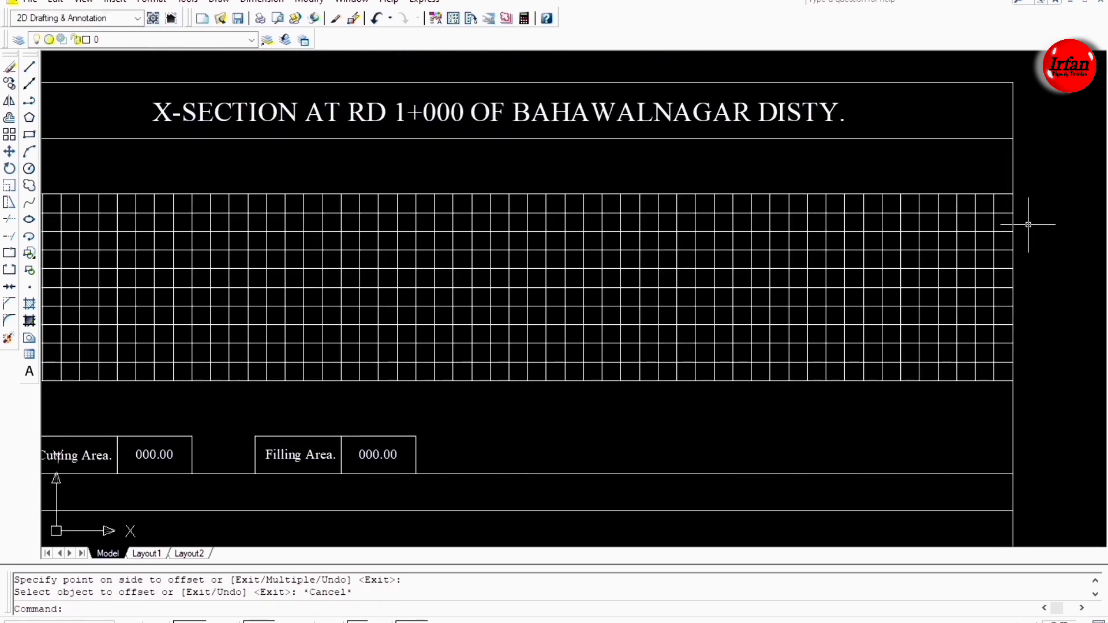
pyautogui.scroll(-2, 1029, 225)
pyautogui.scroll(2, 774, 235)
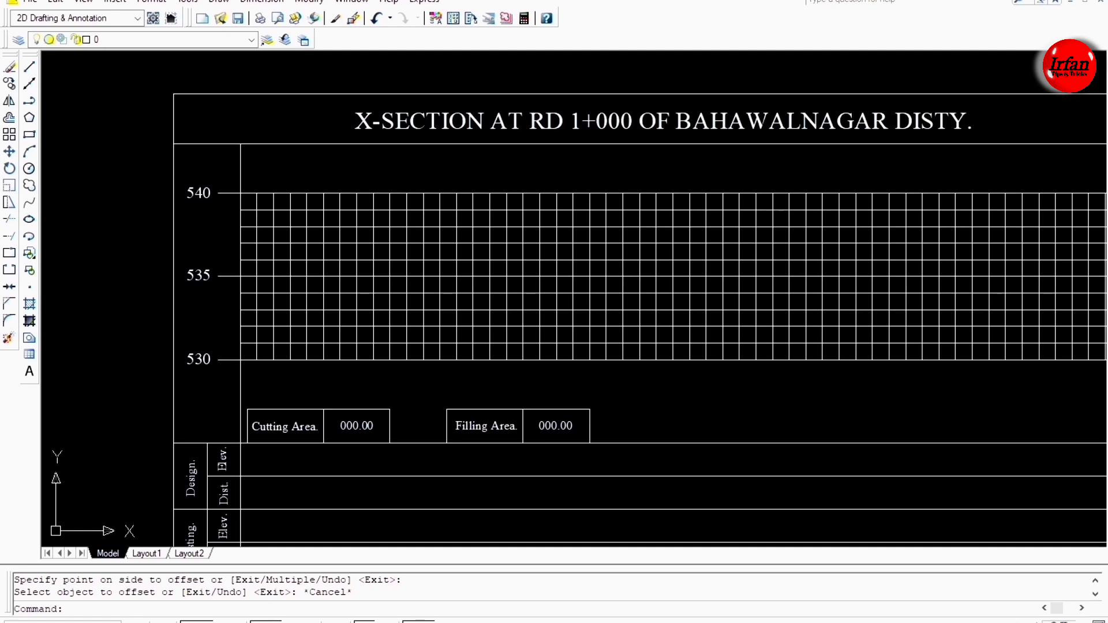
pyautogui.scroll(-2, 683, 249)
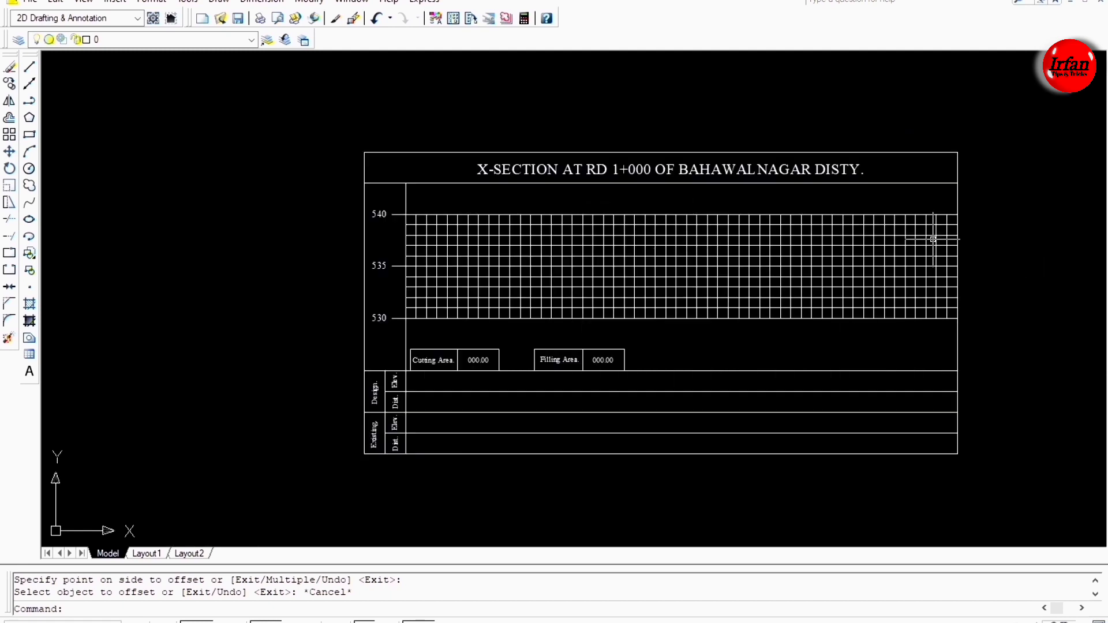
pyautogui.scroll(2, 808, 289)
pyautogui.moveTo(574, 378); pyautogui.dragTo(601, 376, button='middle')
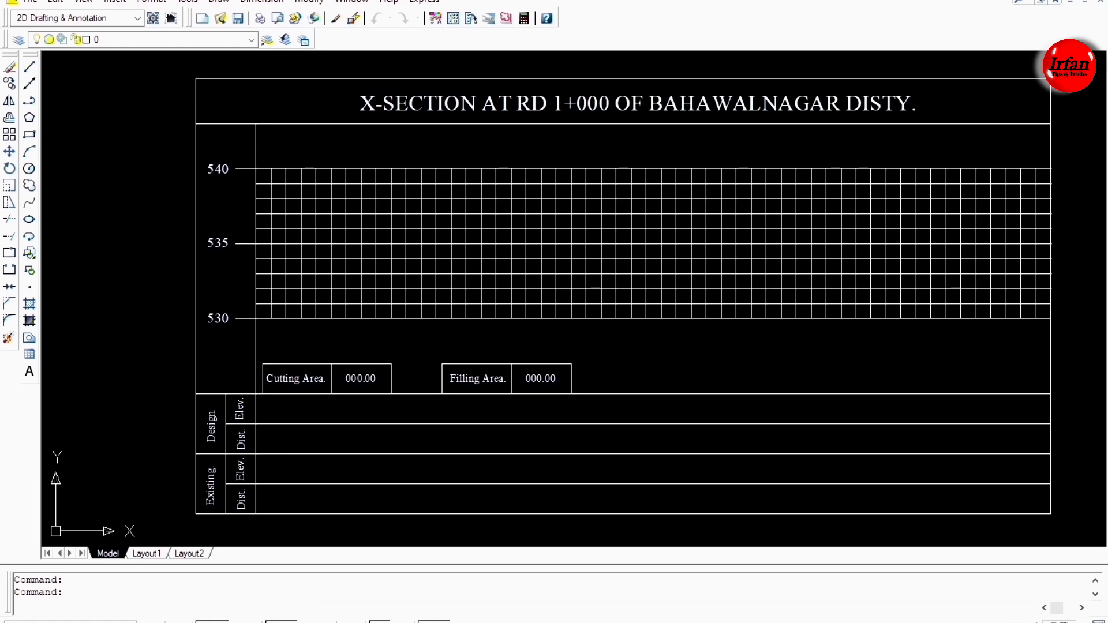
pyautogui.hotkey('ctrl', 'p')
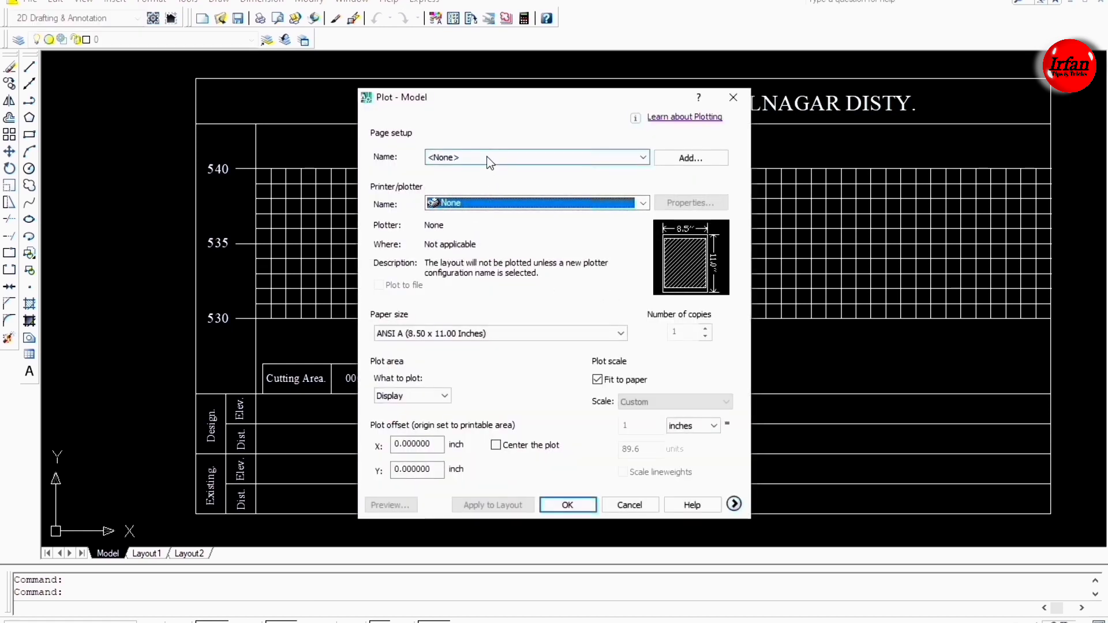
pyautogui.click(474, 206)
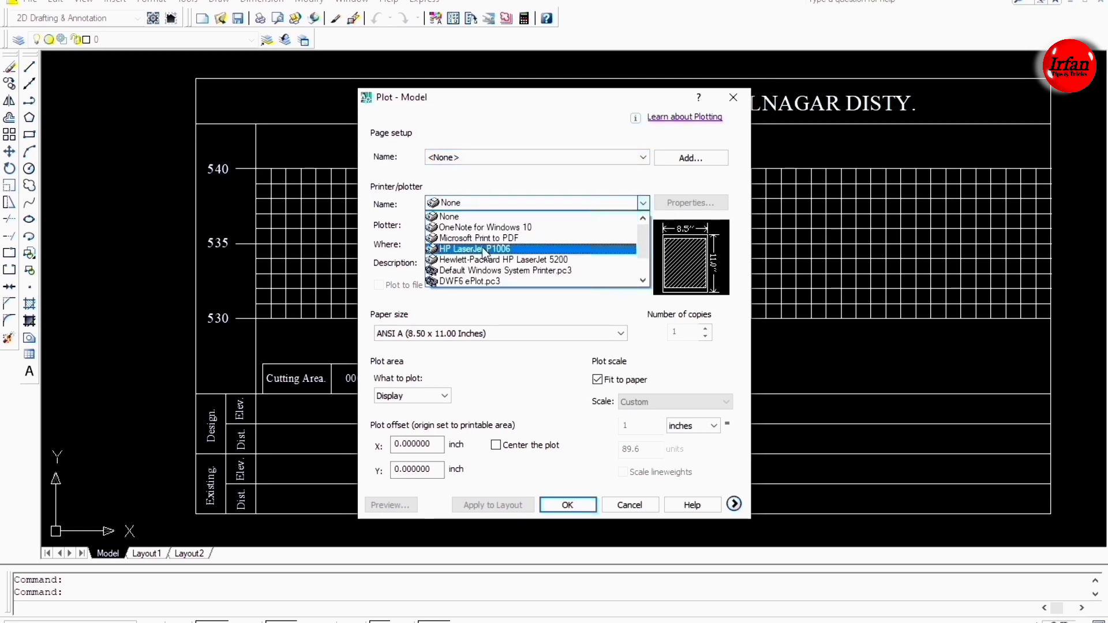
pyautogui.click(487, 251)
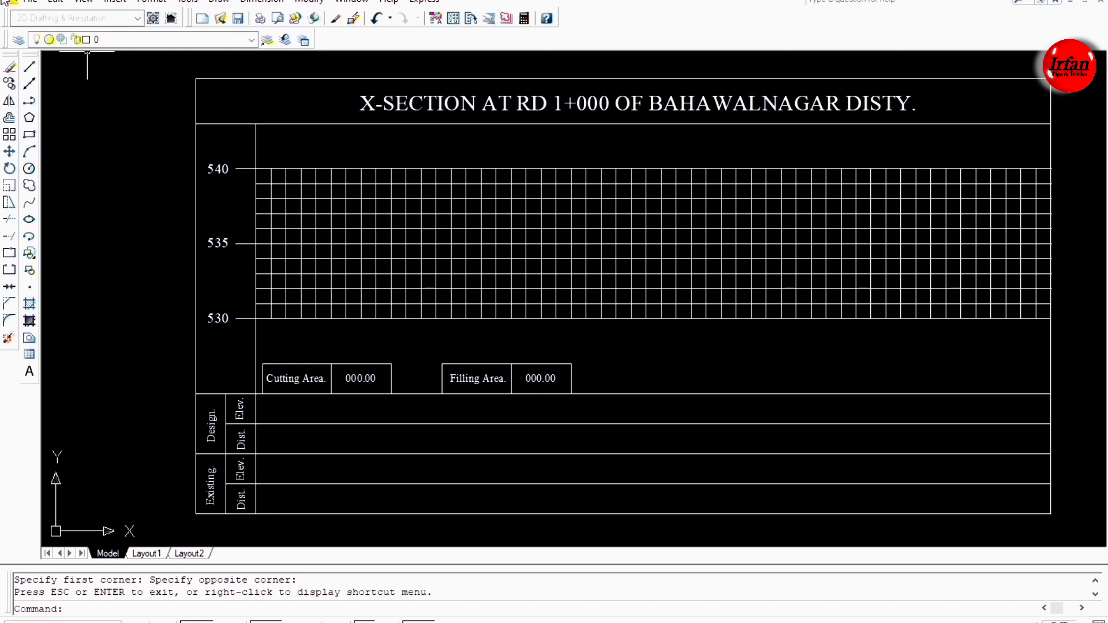
pyautogui.click(30, 2)
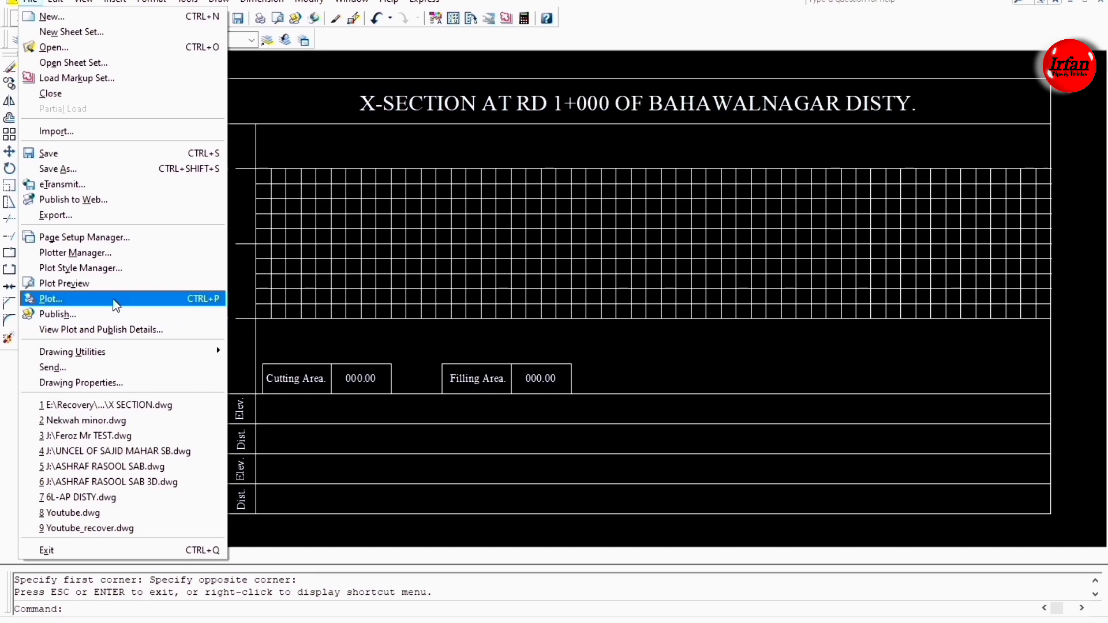
pyautogui.press('Escape')
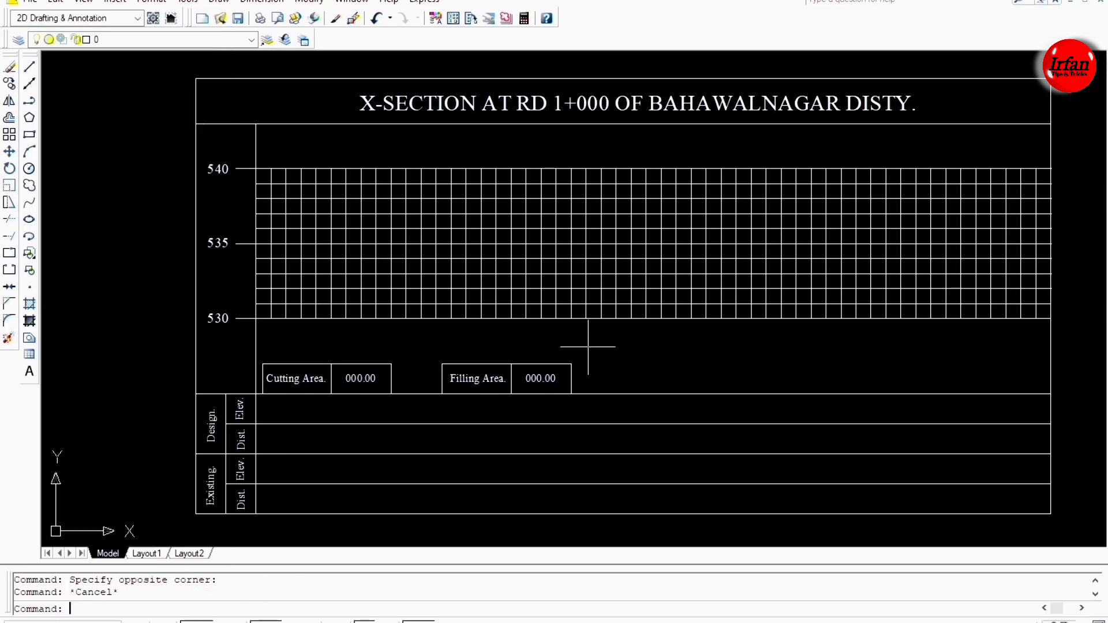
# Start a plot of the sheet with the HP LaserJet P1006 as printer and A4 as paper size.
pyautogui.hotkey('ctrl', 'p')
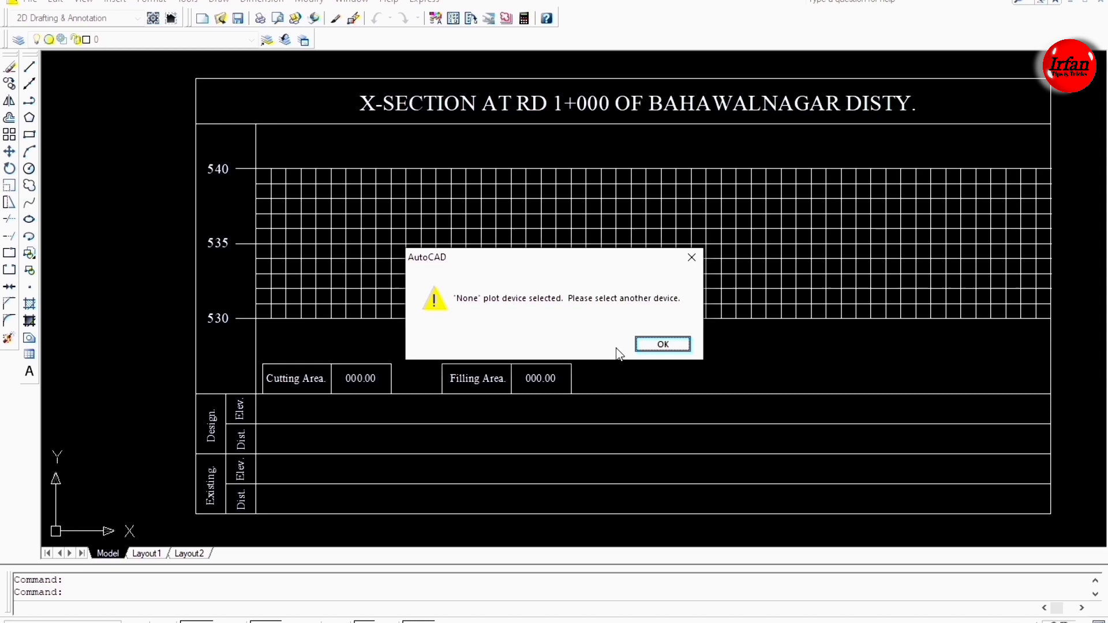
pyautogui.click(669, 345)
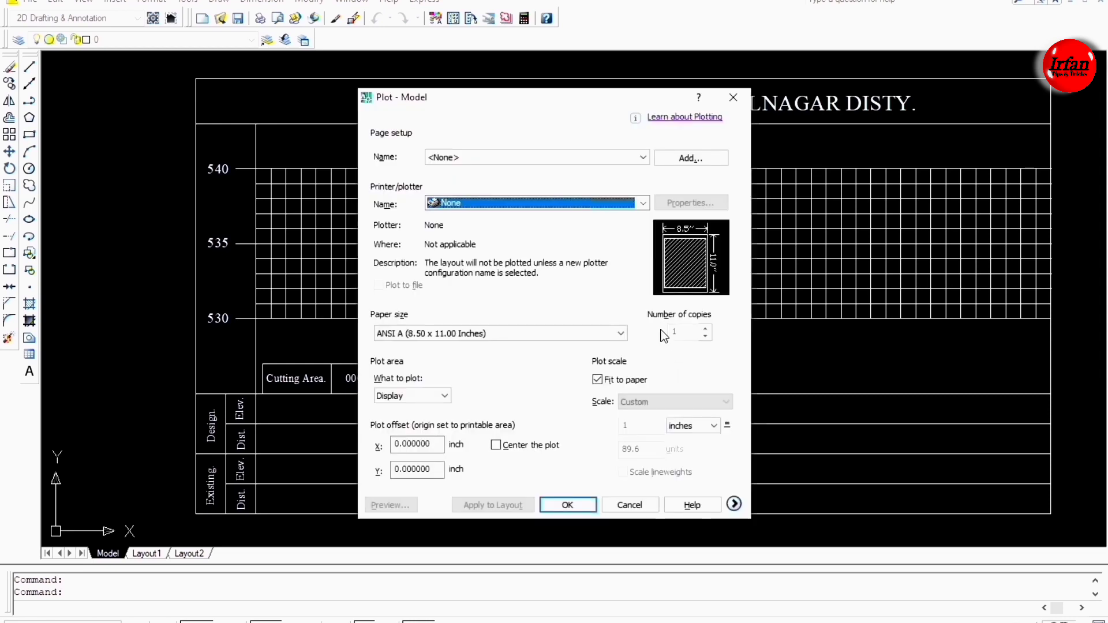
pyautogui.click(570, 211)
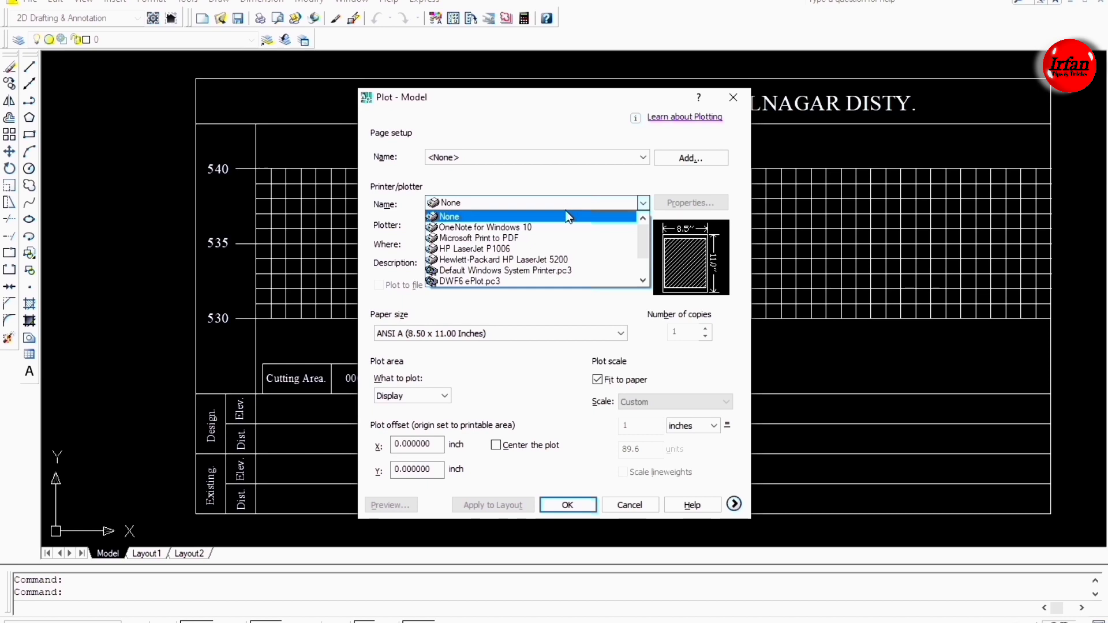
pyautogui.click(533, 245)
pyautogui.click(526, 339)
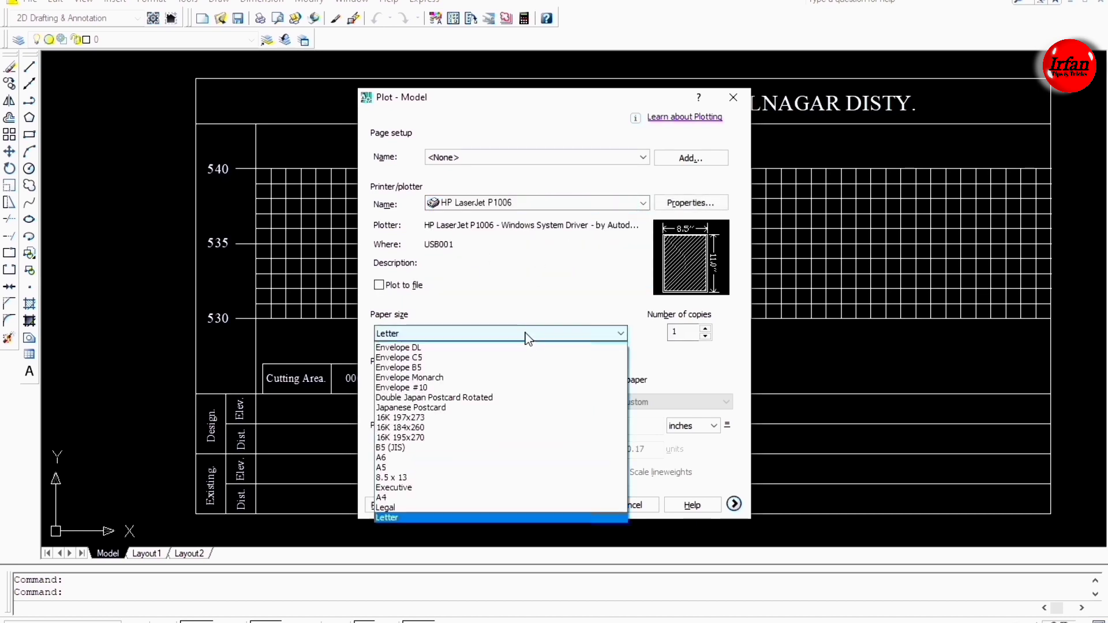
pyautogui.click(452, 498)
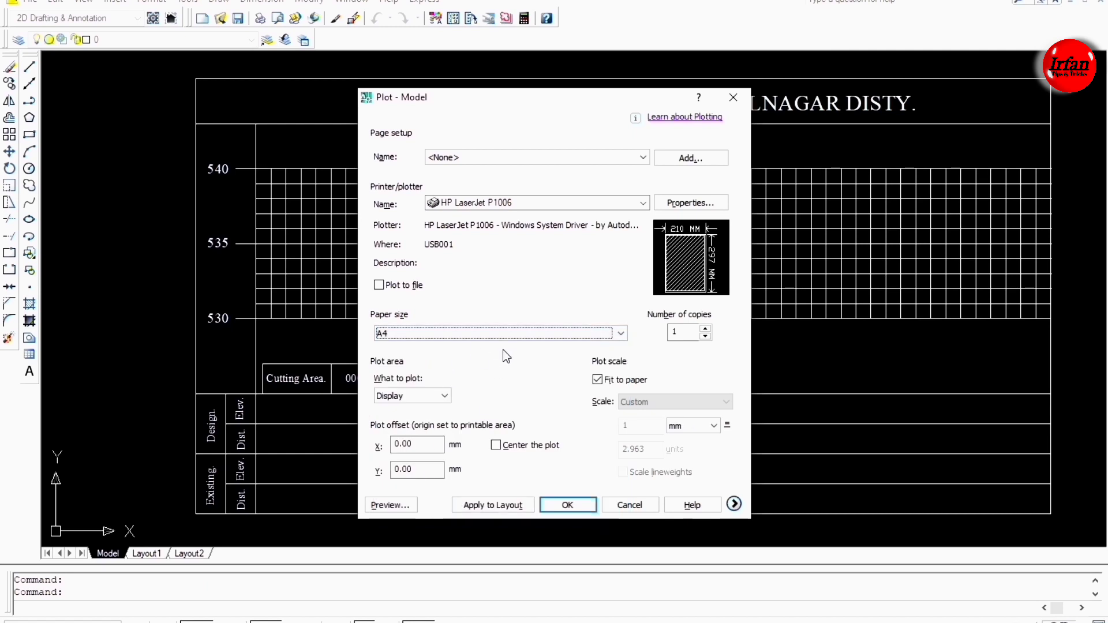
# Set the plot area to a window spanning opposite corners of the cross-section sheet's outer border.
pyautogui.click(445, 398)
pyautogui.click(392, 443)
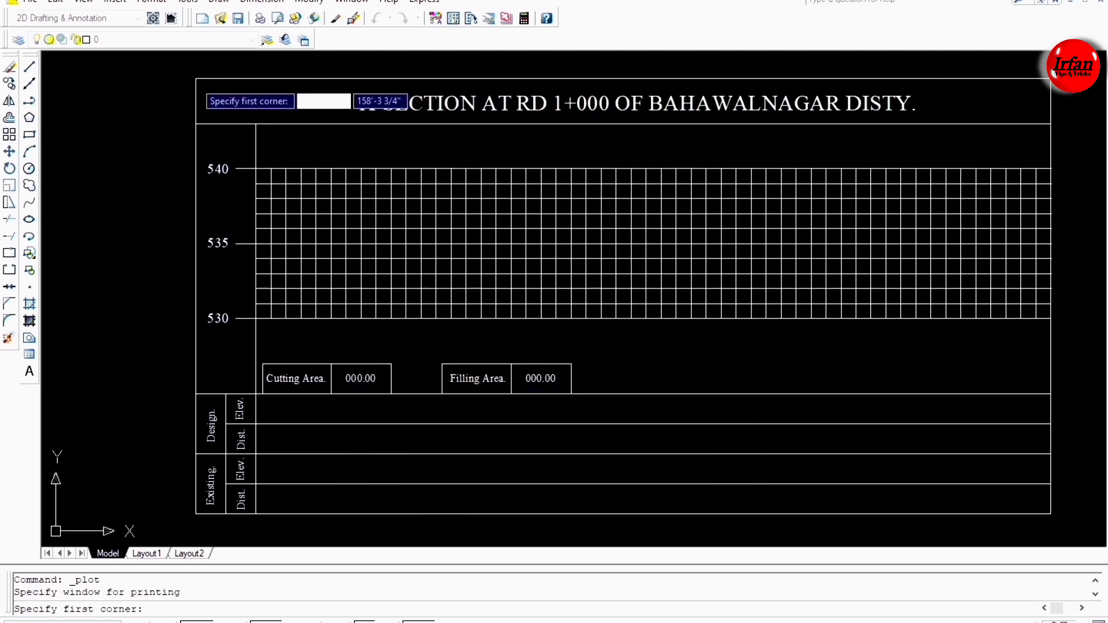
pyautogui.click(195, 78)
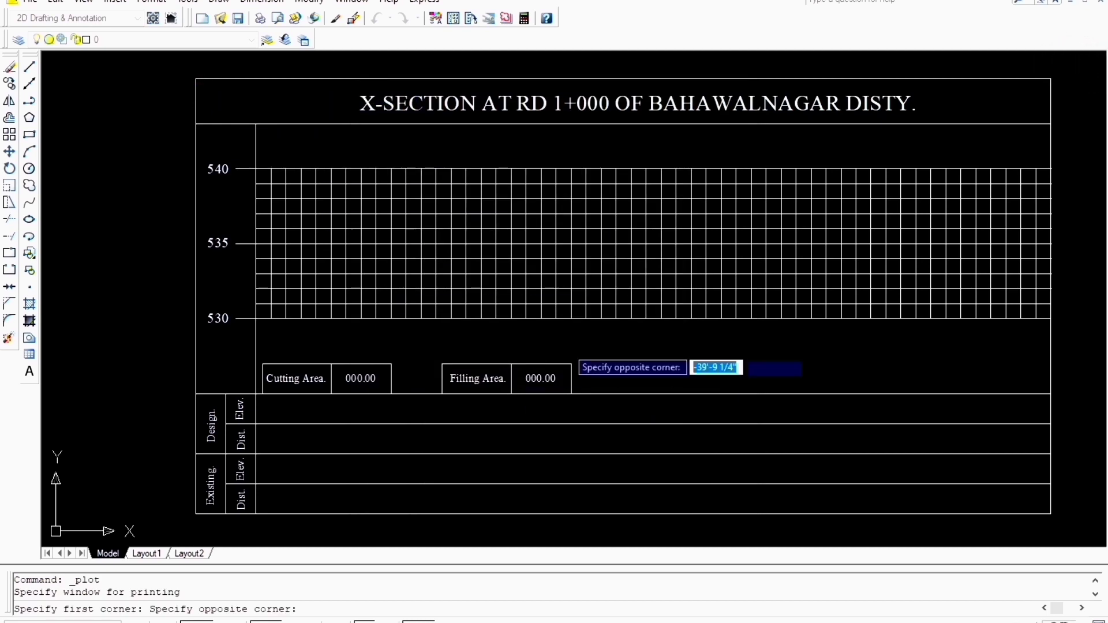
pyautogui.click(1051, 513)
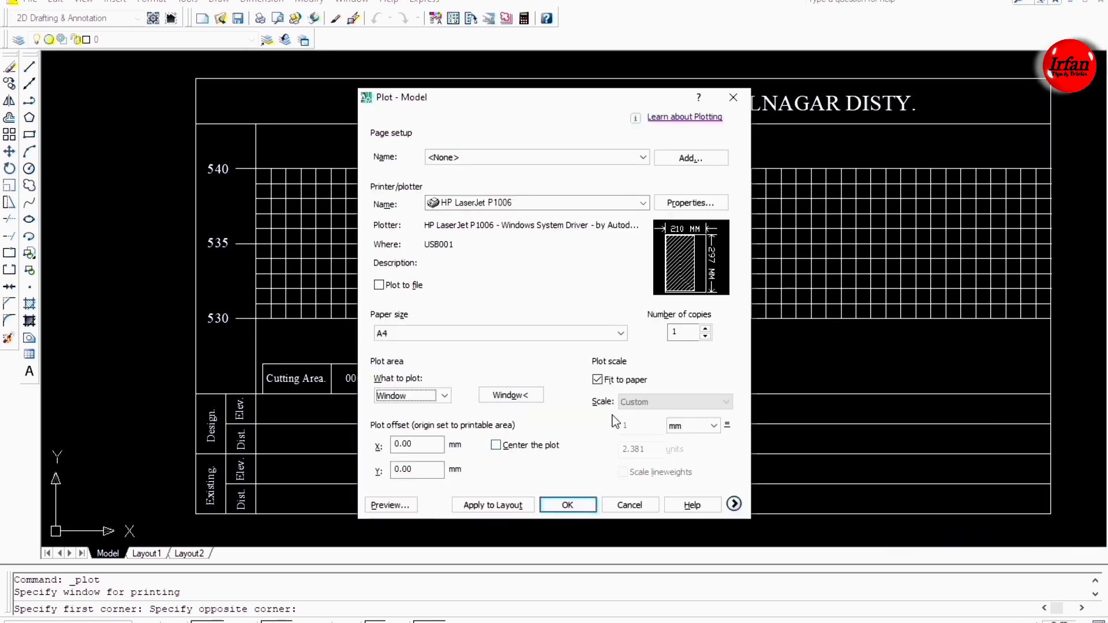
# Center the plot on the paper and preview the sheet, leaving the preview when done.
pyautogui.click(496, 446)
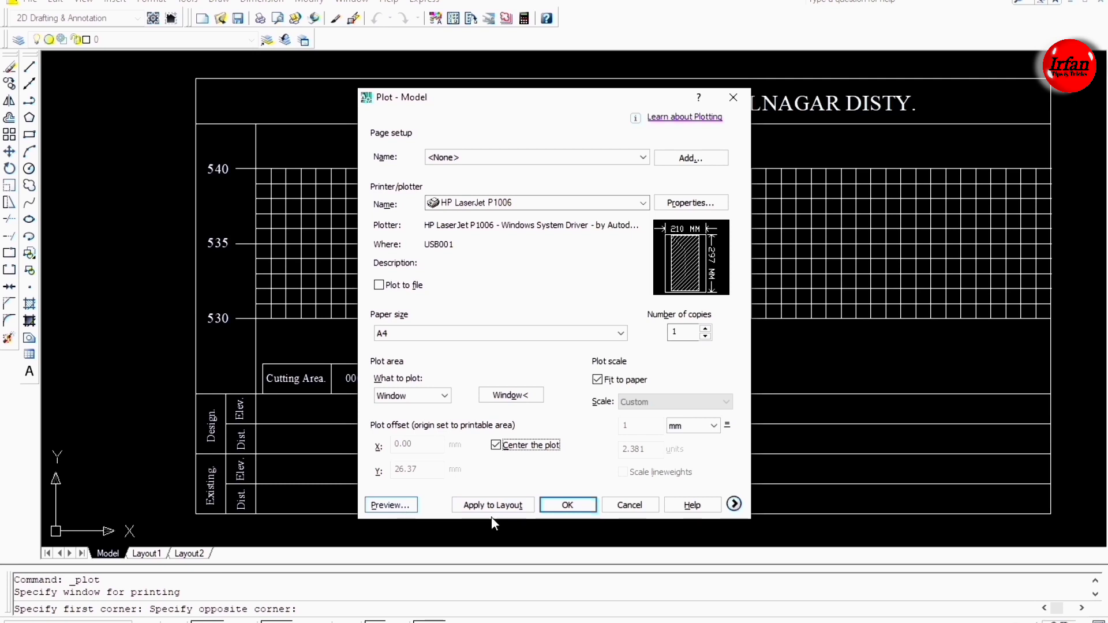
pyautogui.click(401, 508)
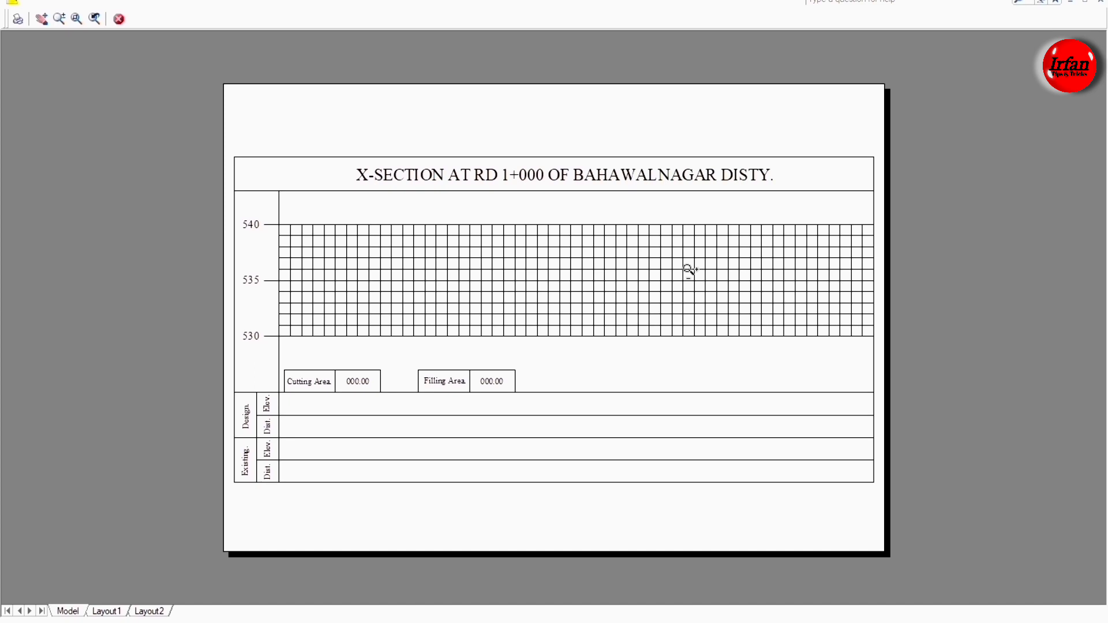
pyautogui.press('Escape')
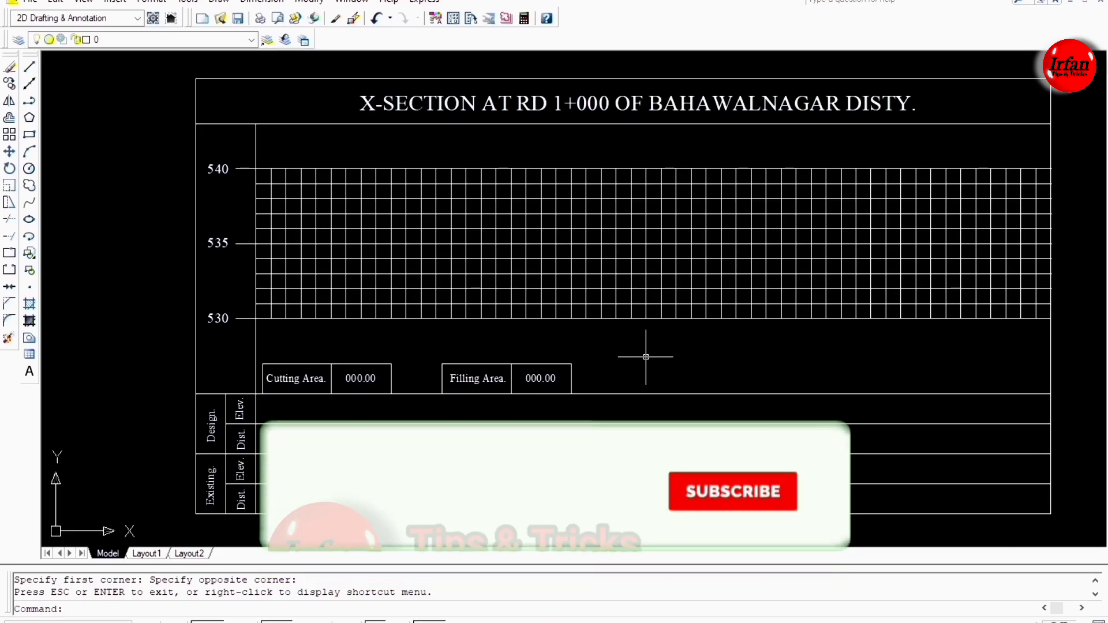